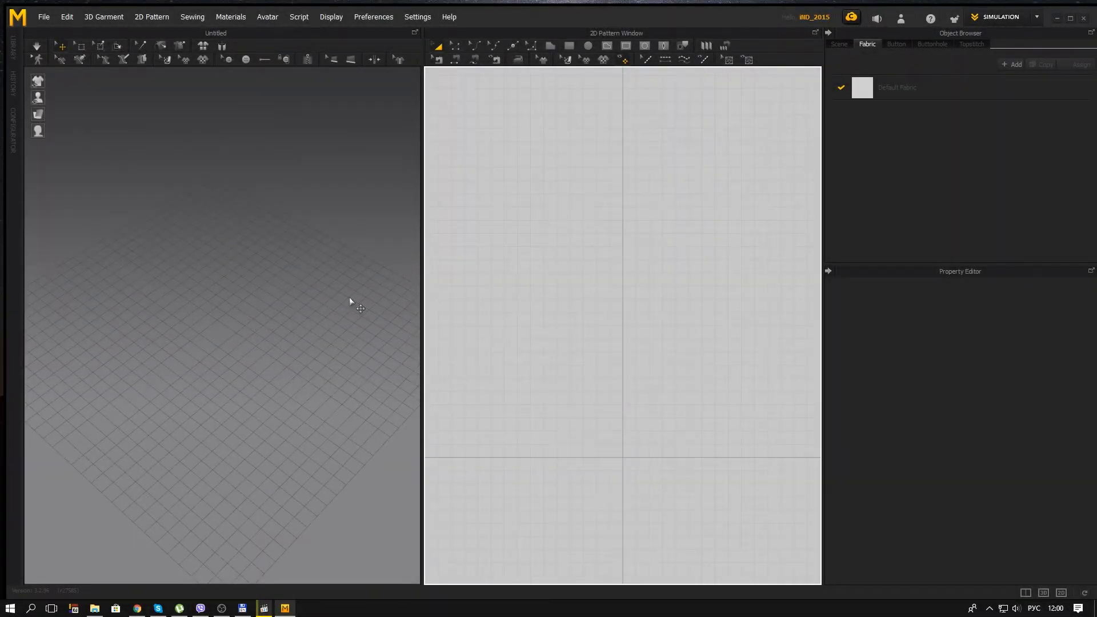
Step: Create a circular pattern on the vertical axis of the 2D layout with width and height diameters of 66 mm
left_click(589, 48)
left_click(624, 260)
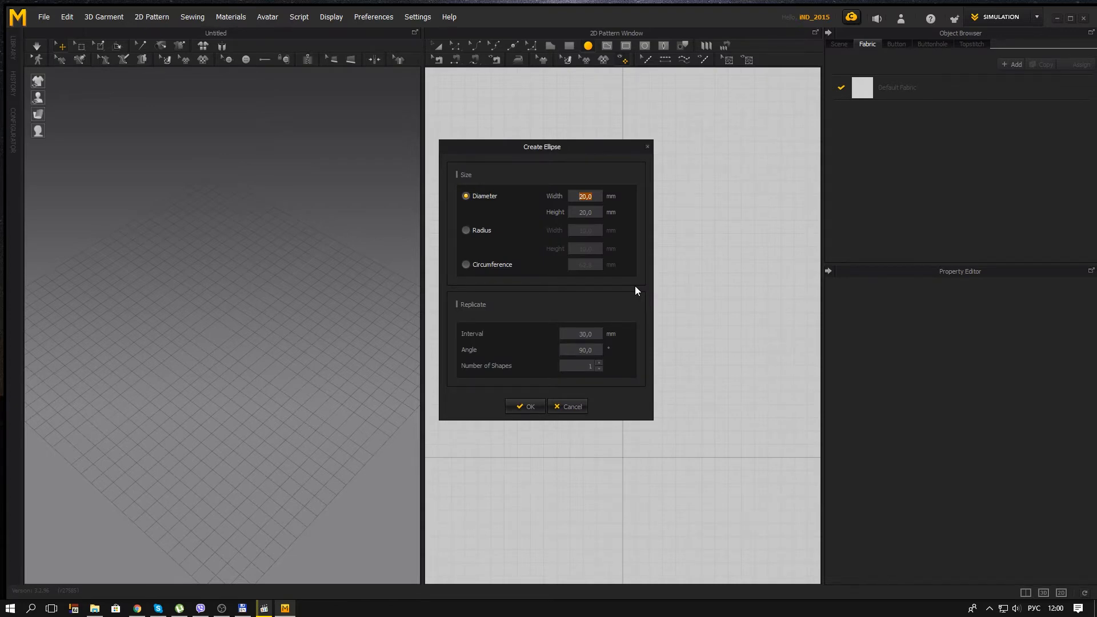
type("66")
key("Tab")
type("6")
left_click(525, 406)
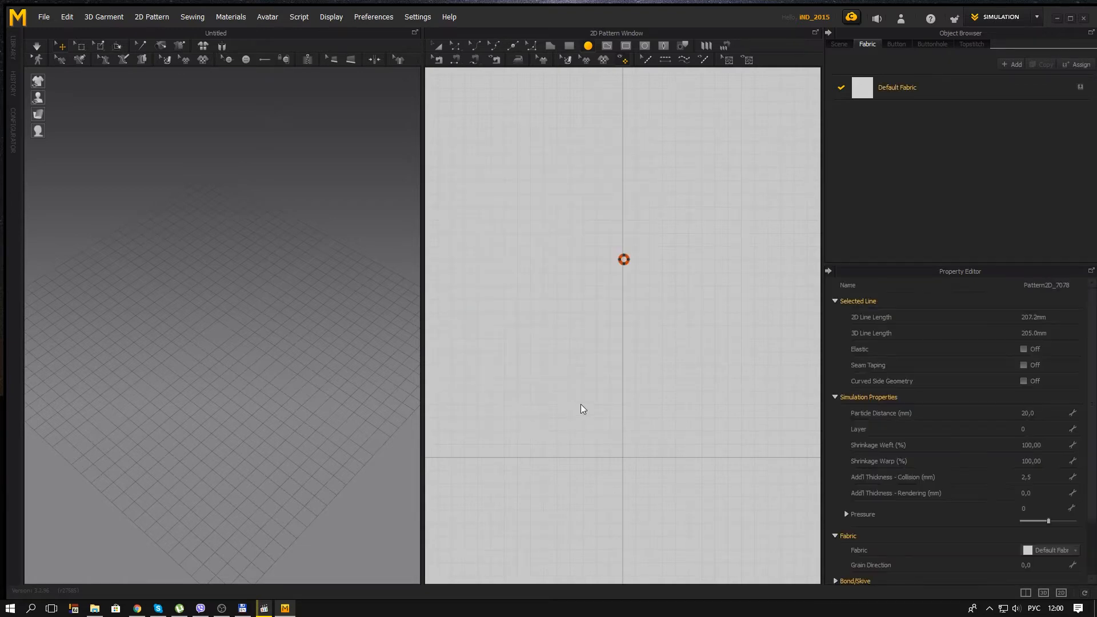
Step: Run the simulation so the circle pattern drops and lies flat on the ground
right_click_drag(236, 245, 221, 272)
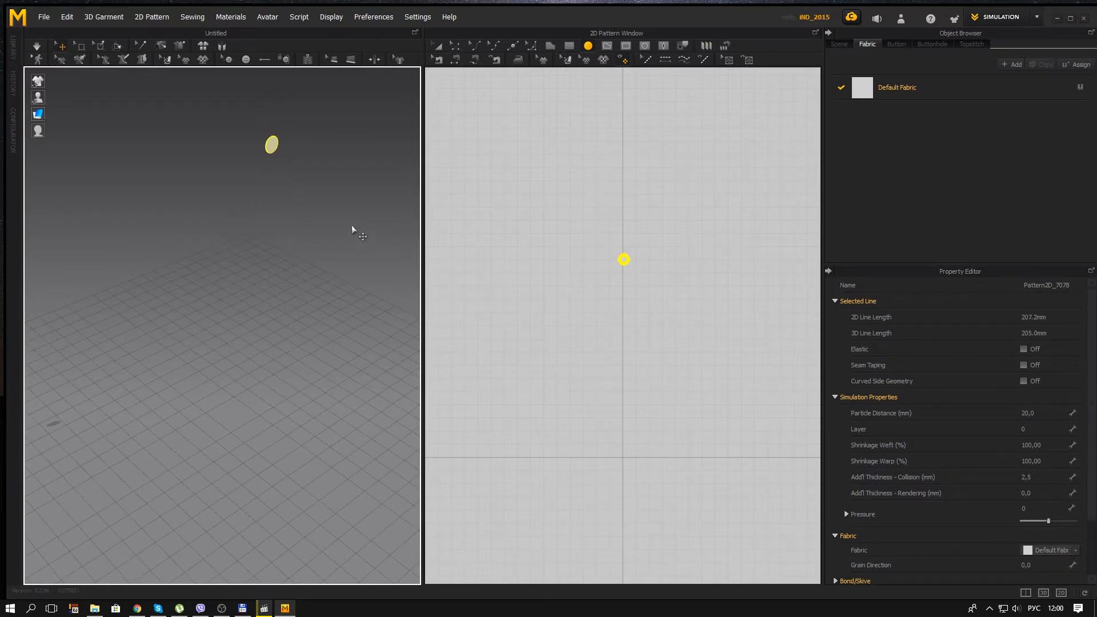
left_click(38, 47)
right_click_drag(307, 460, 286, 403)
middle_click_drag(285, 403, 300, 337)
Step: Examine the fallen circle pattern up close and from several angles in the 3D scene
scroll(300, 336, "up", 2)
right_click_drag(300, 337, 296, 391)
middle_click_drag(296, 392, 242, 349)
scroll(242, 349, "up", 2)
right_click_drag(248, 313, 253, 228)
scroll(273, 274, "up", 4)
middle_click_drag(279, 262, 220, 324)
scroll(235, 292, "up", 1)
scroll(236, 288, "up", 1)
middle_click_drag(236, 288, 253, 306)
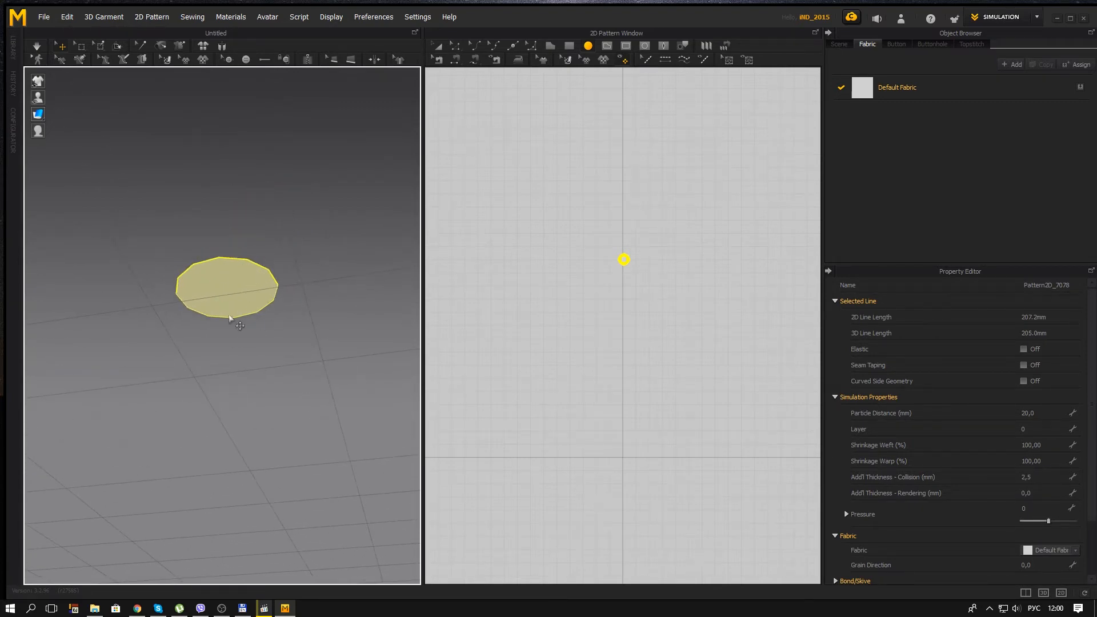
left_click(264, 333)
right_click_drag(235, 280, 274, 404)
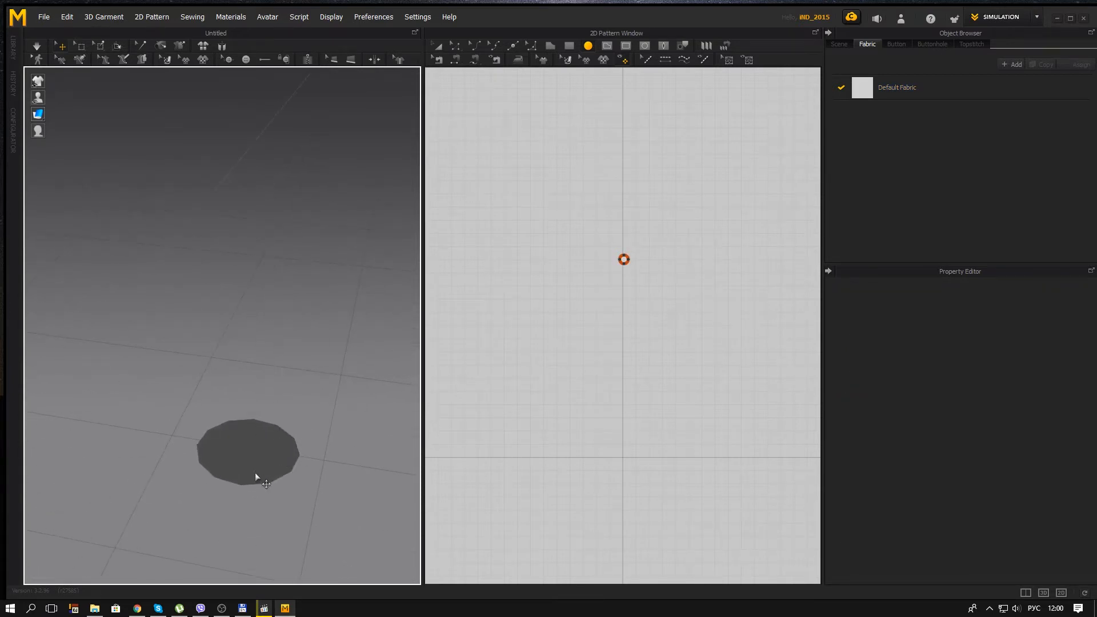
middle_click_drag(295, 433, 276, 365)
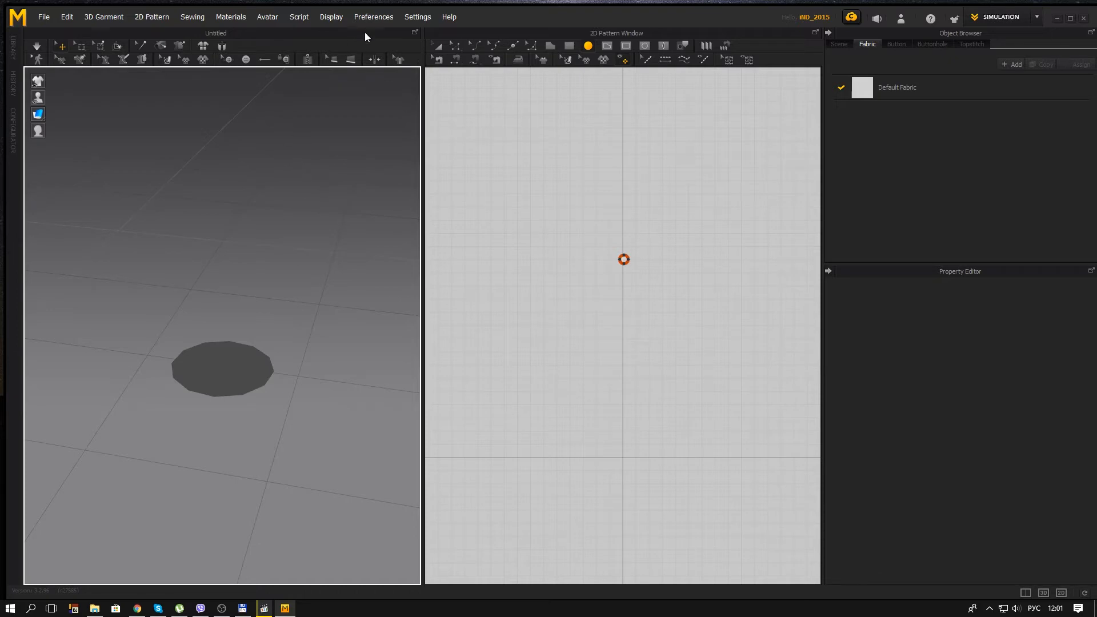
Step: Set the gravity in the simulation properties to 0
left_click(374, 17)
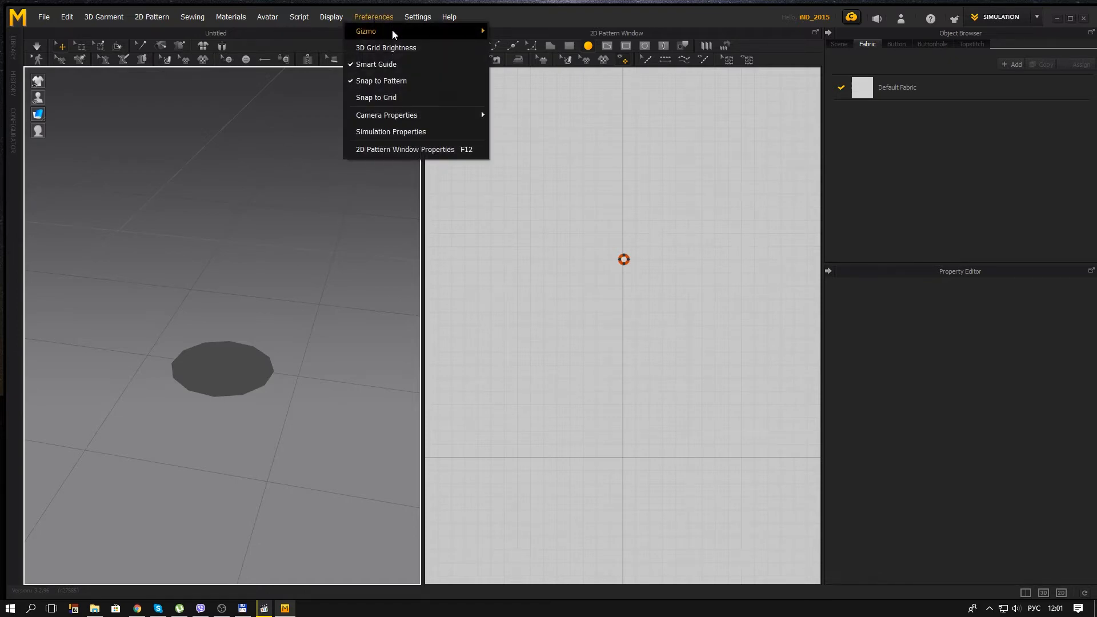
left_click(396, 132)
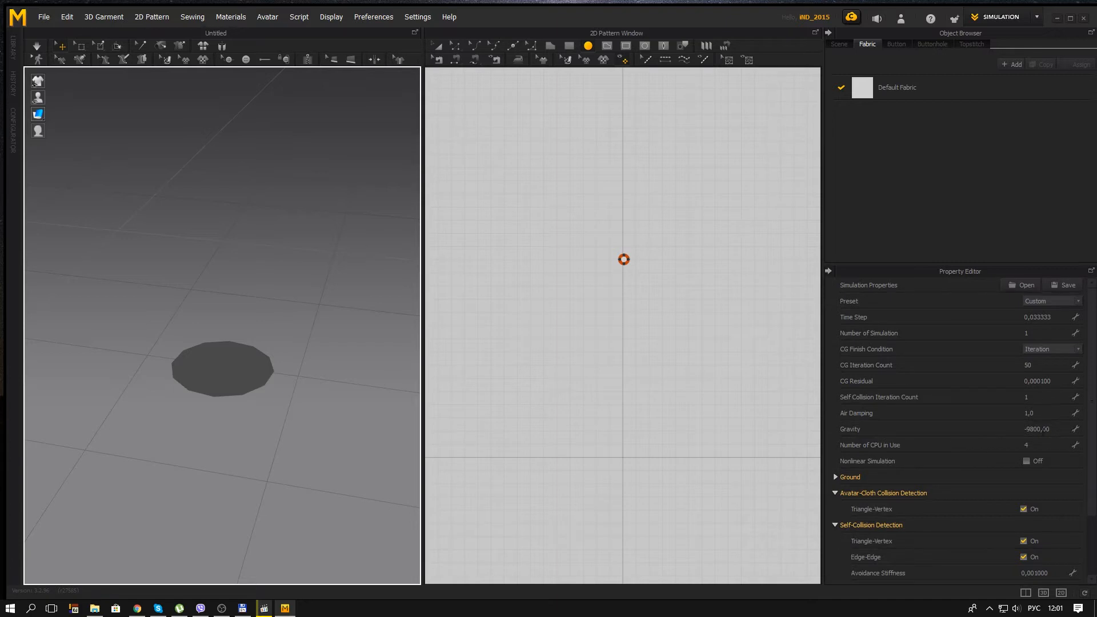
left_click(1044, 430)
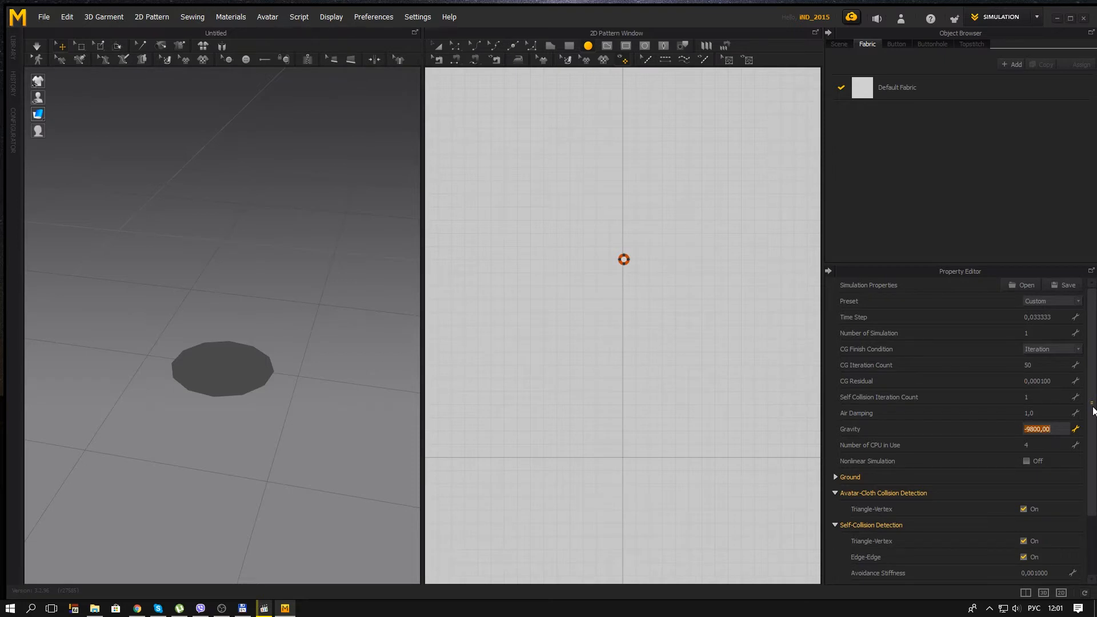
type("0")
key("Return")
Step: Set the particle distance of the circle pattern to 3 mm
right_click_drag(308, 393, 254, 352)
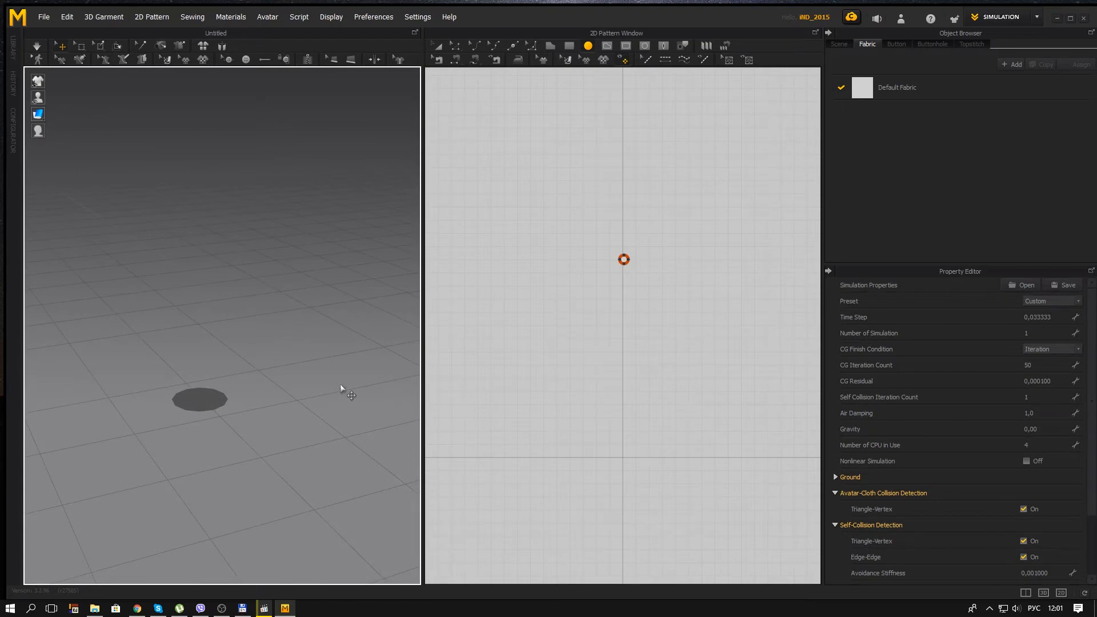
left_click(441, 40)
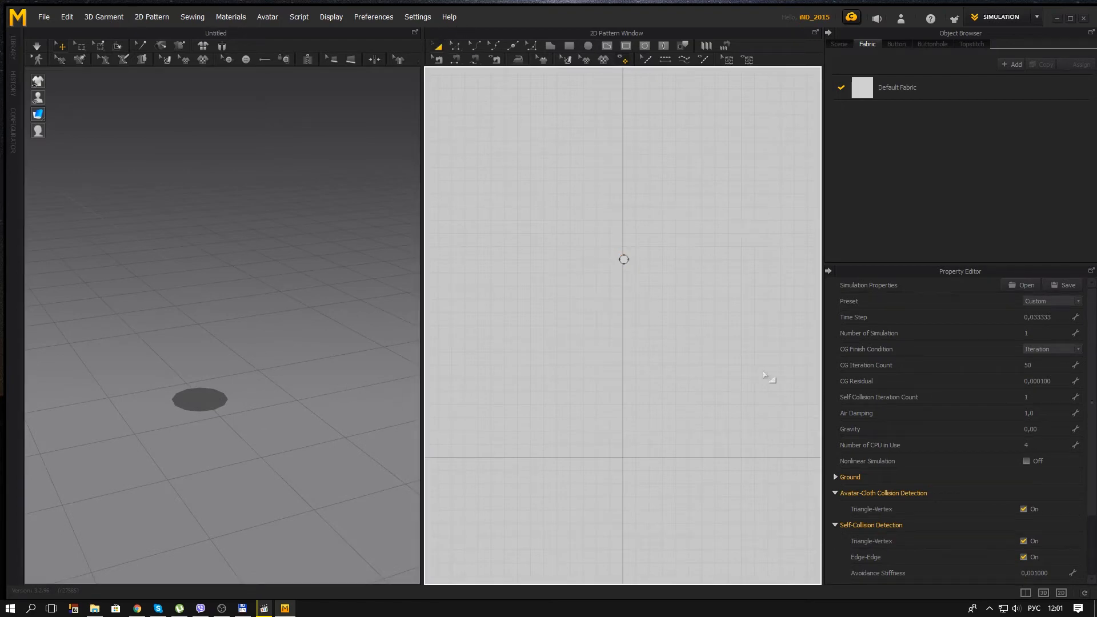
left_click(624, 259)
scroll(654, 275, "up", 5)
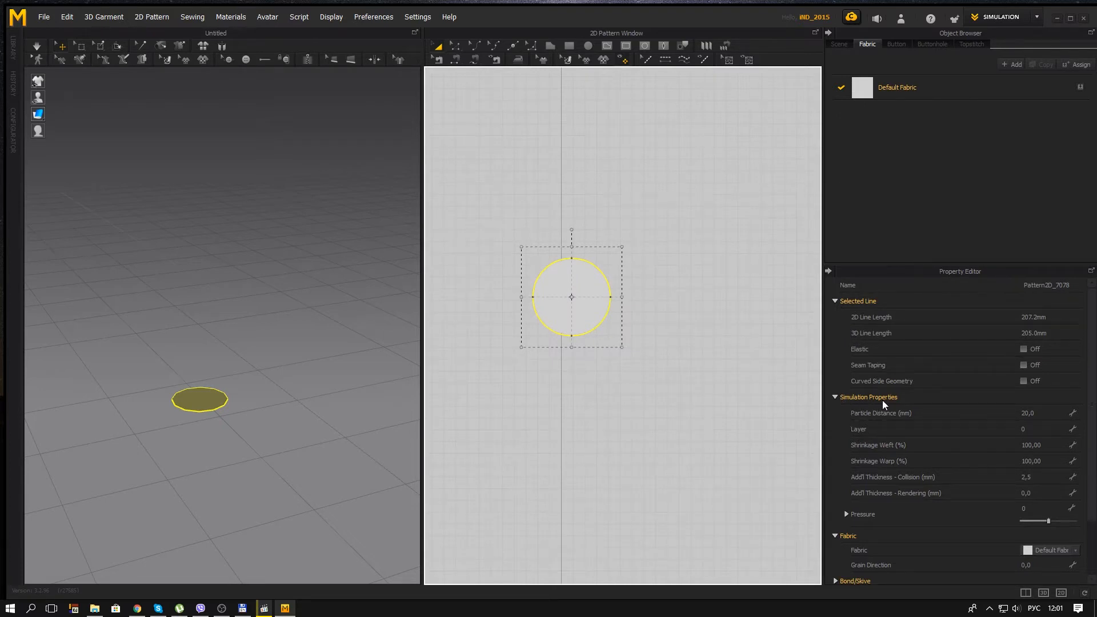
left_click(1045, 413)
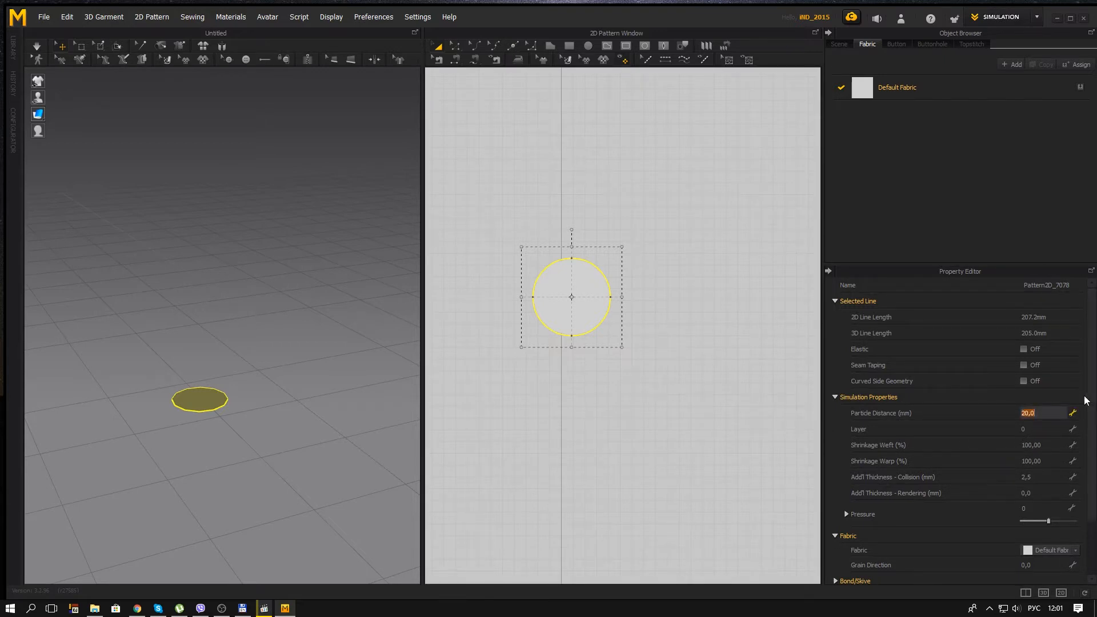
type("3")
key("Return")
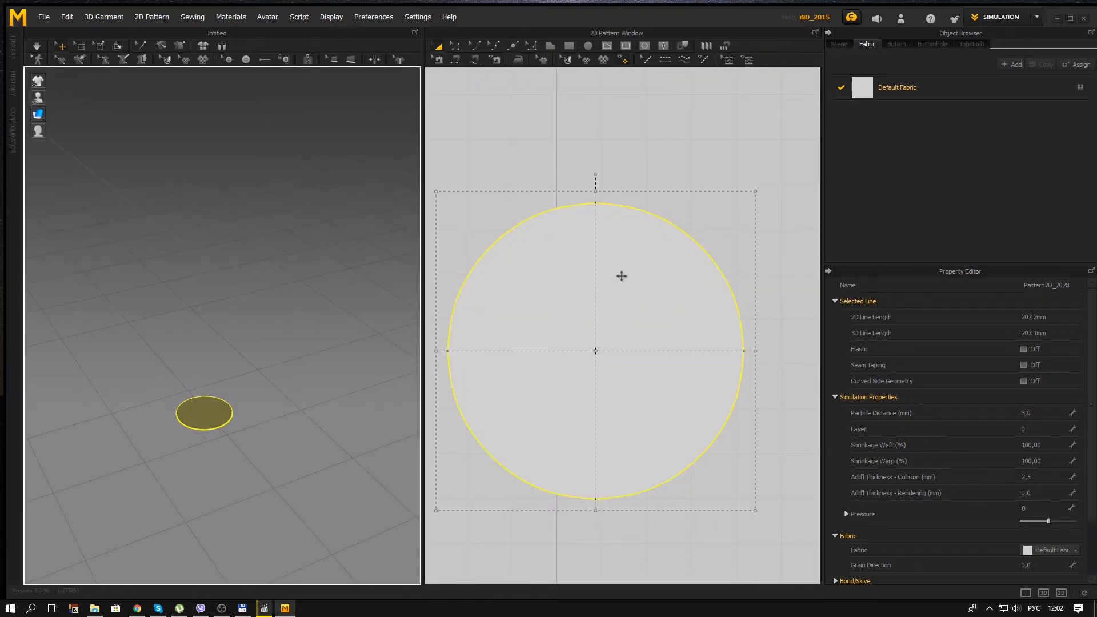
Step: Duplicate the circle pattern and place the copy directly below the original in the 2D layout
scroll(623, 282, "down", 3)
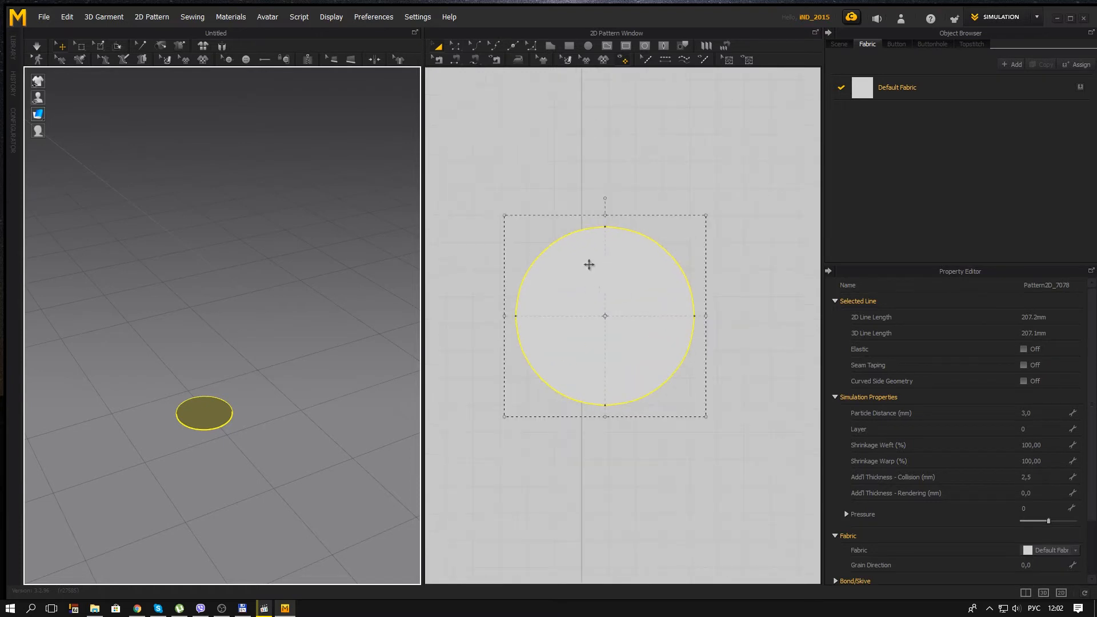
left_click(522, 152)
left_click(585, 277)
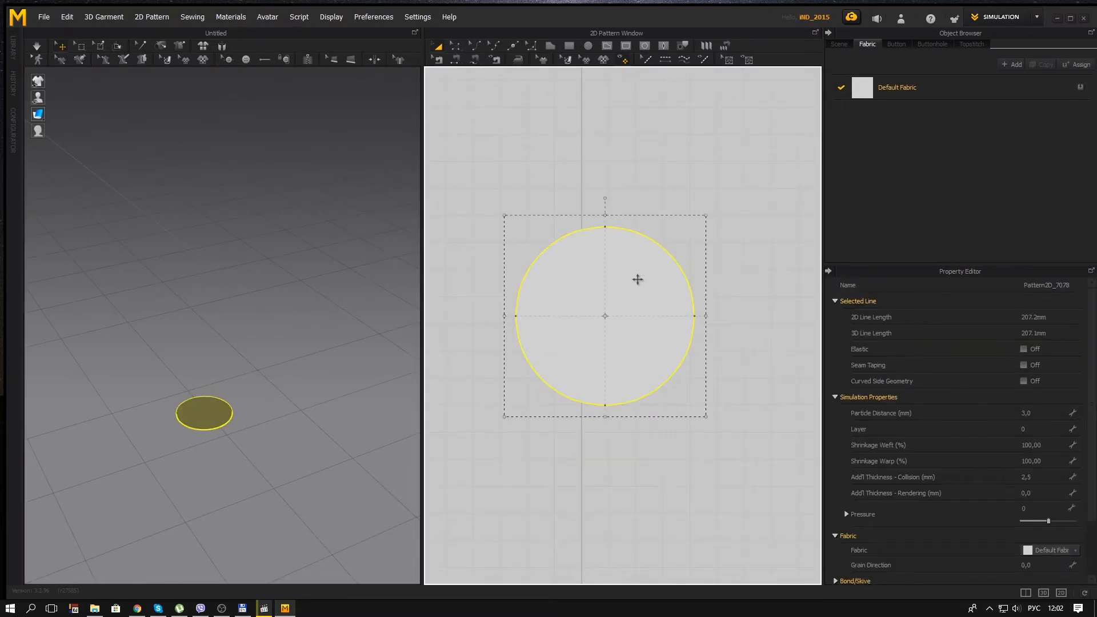
scroll(632, 271, "down", 6)
left_click(641, 194)
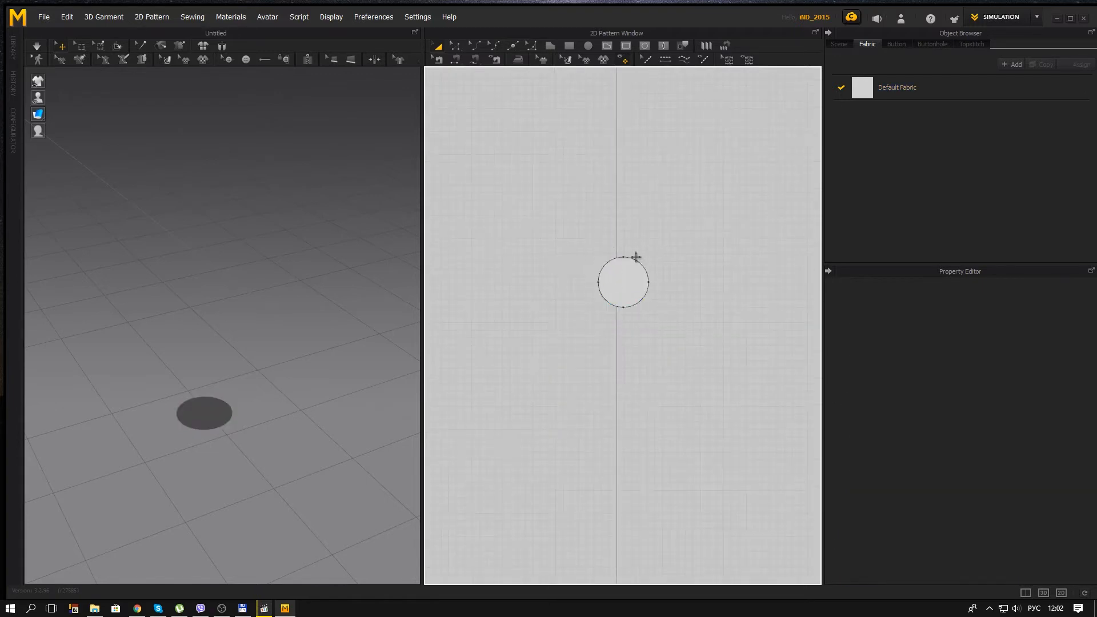
key("ctrl+v")
left_click(627, 347)
Step: Raise the copied circle in the 3D scene so that it floats above the original one
right_click_drag(337, 436, 290, 363)
scroll(309, 333, "up", 3)
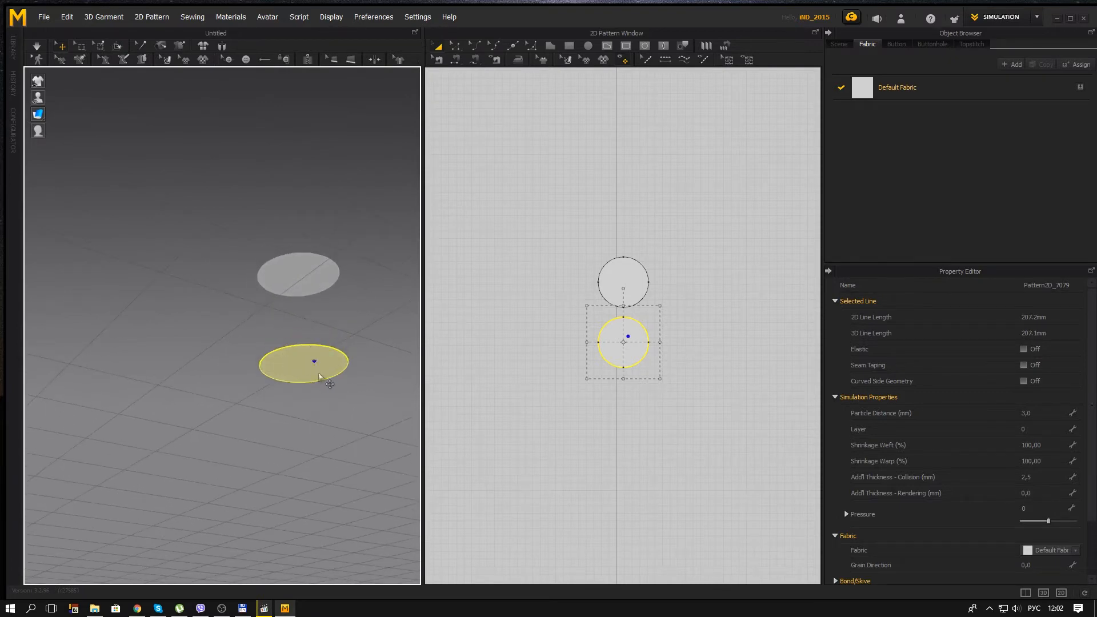
right_click_drag(319, 390, 316, 385)
key("alt+shift")
left_click(307, 397)
left_click_drag(319, 349, 321, 116)
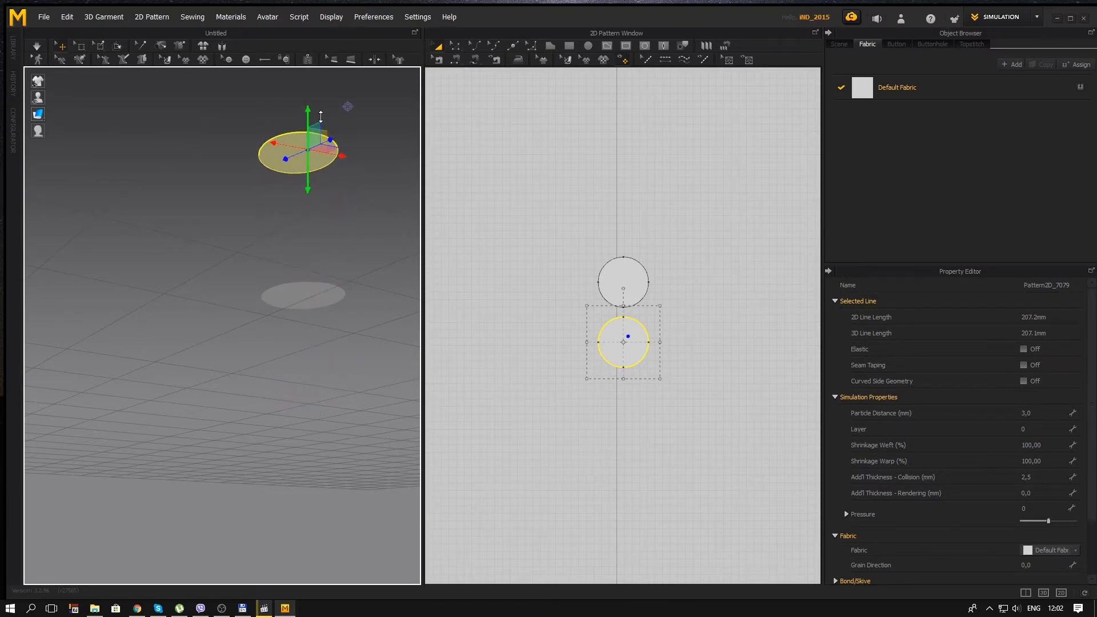
right_click_drag(320, 117, 311, 180)
left_click_drag(304, 204, 306, 167)
right_click_drag(311, 181, 297, 213)
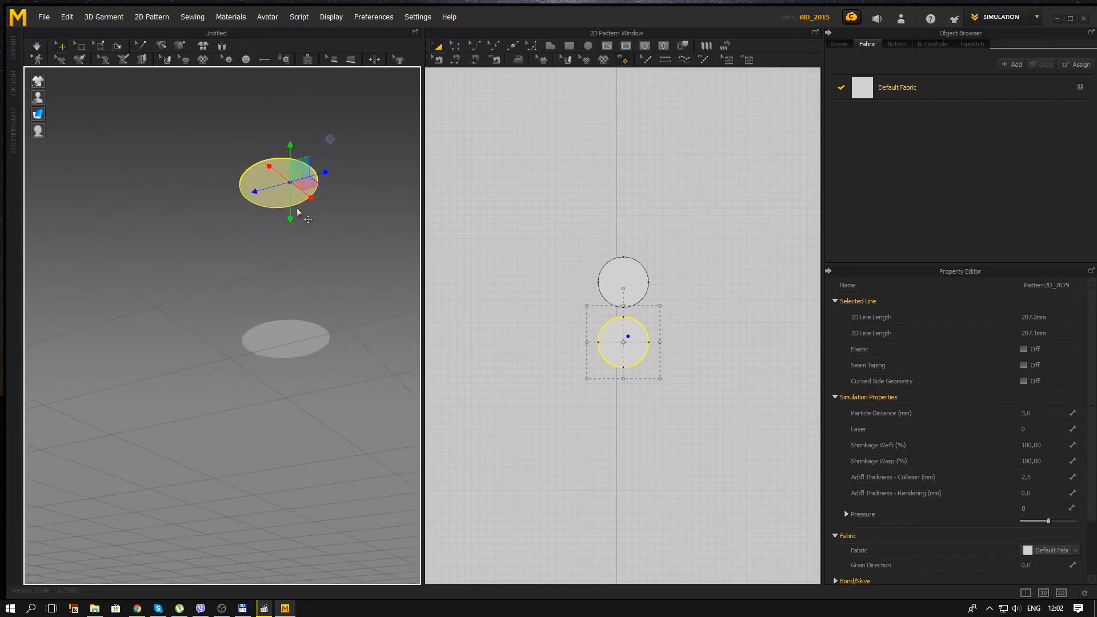
Step: Flip the normal of the upper circle pattern in the 3D scene
right_click_drag(328, 276, 286, 314)
right_click_drag(341, 341, 302, 297)
right_click_drag(316, 257, 272, 184)
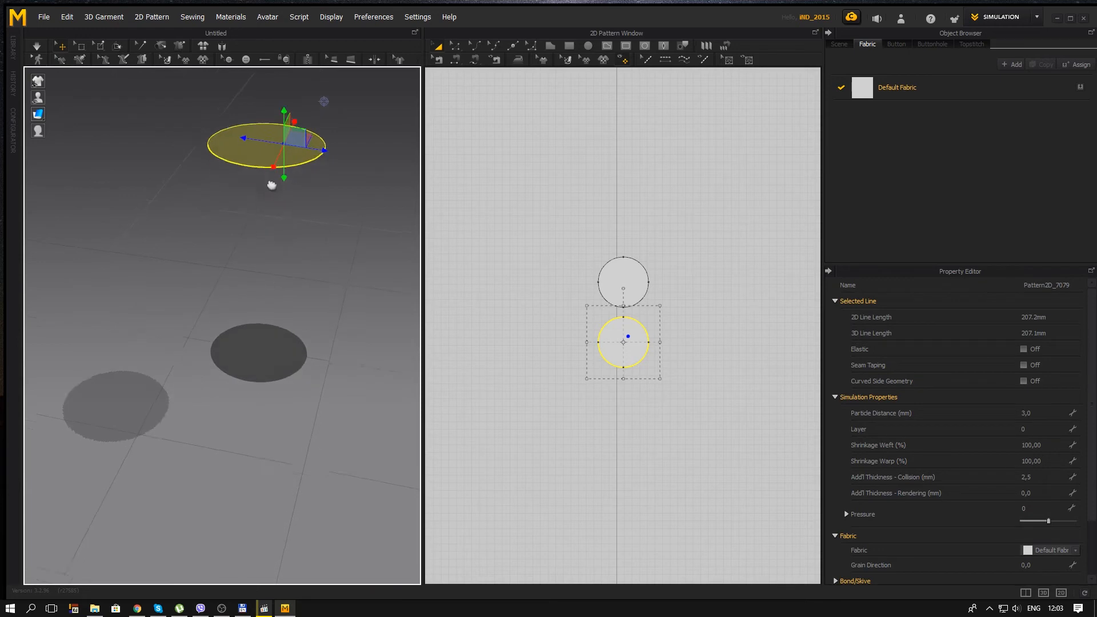
right_click_drag(289, 341, 254, 250)
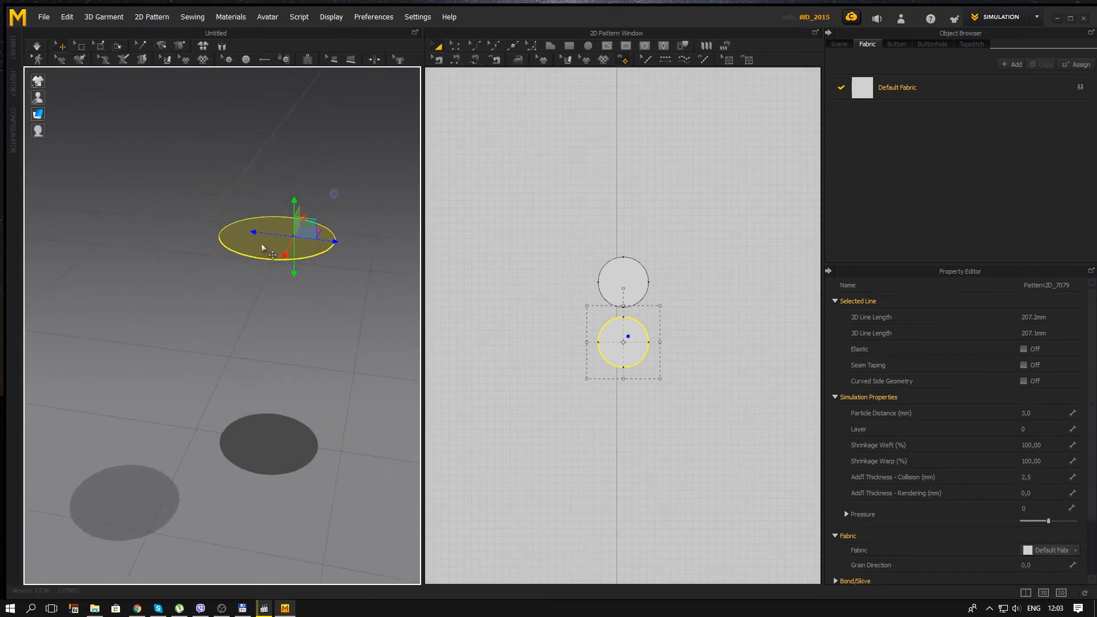
right_click(261, 244)
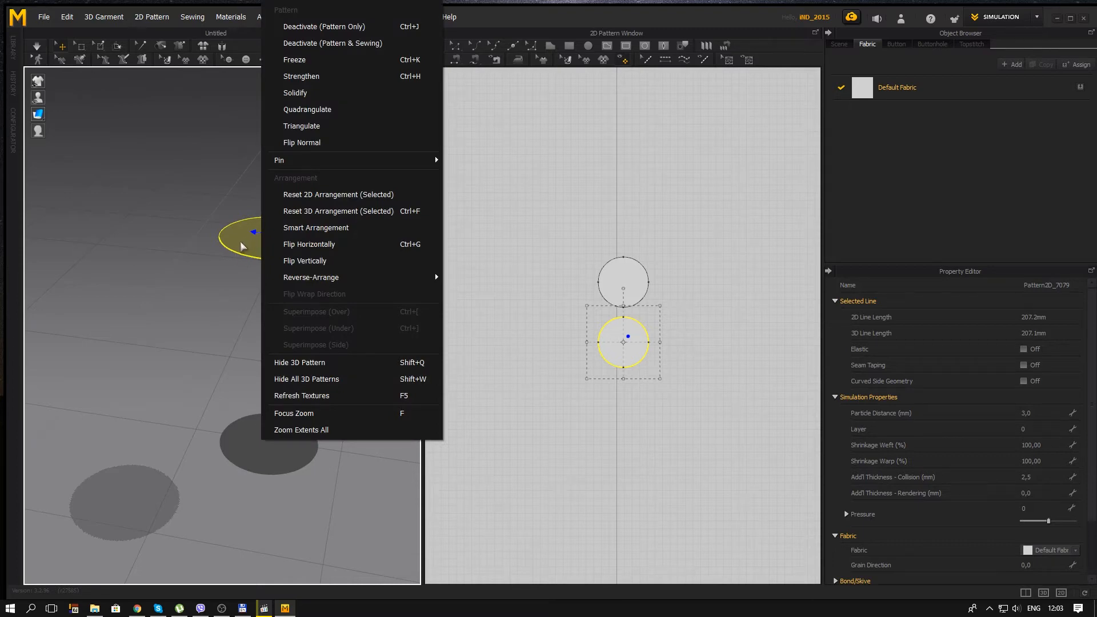
left_click(335, 142)
right_click_drag(313, 191, 245, 185)
right_click_drag(231, 235, 285, 182)
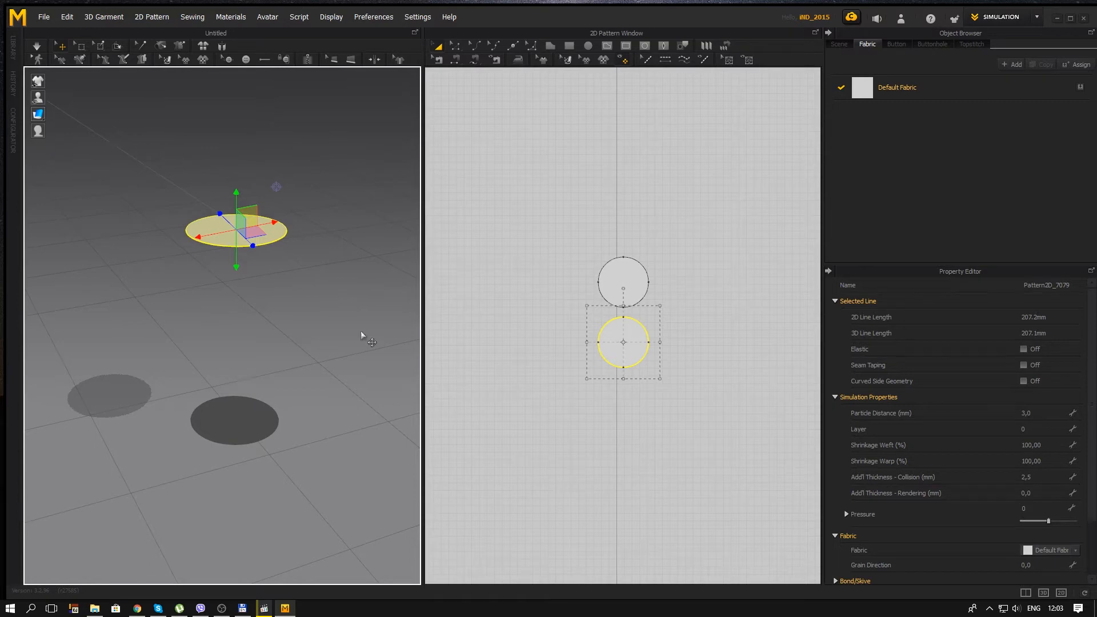
Step: Select both circle patterns together and freeze them
right_click_drag(321, 341, 324, 369)
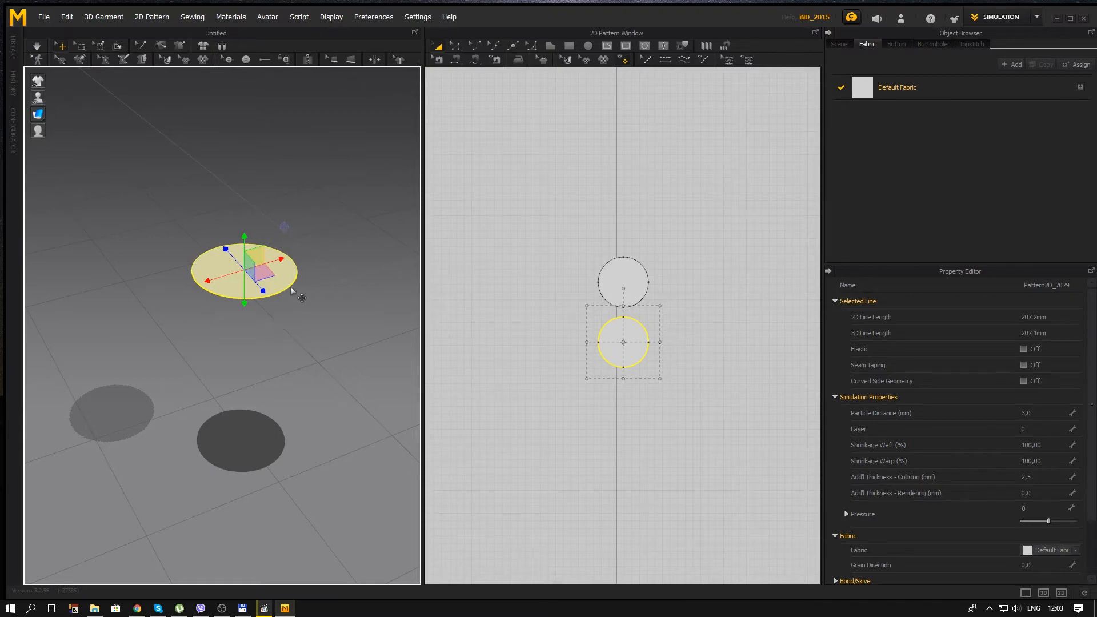
left_click(632, 279, "shift")
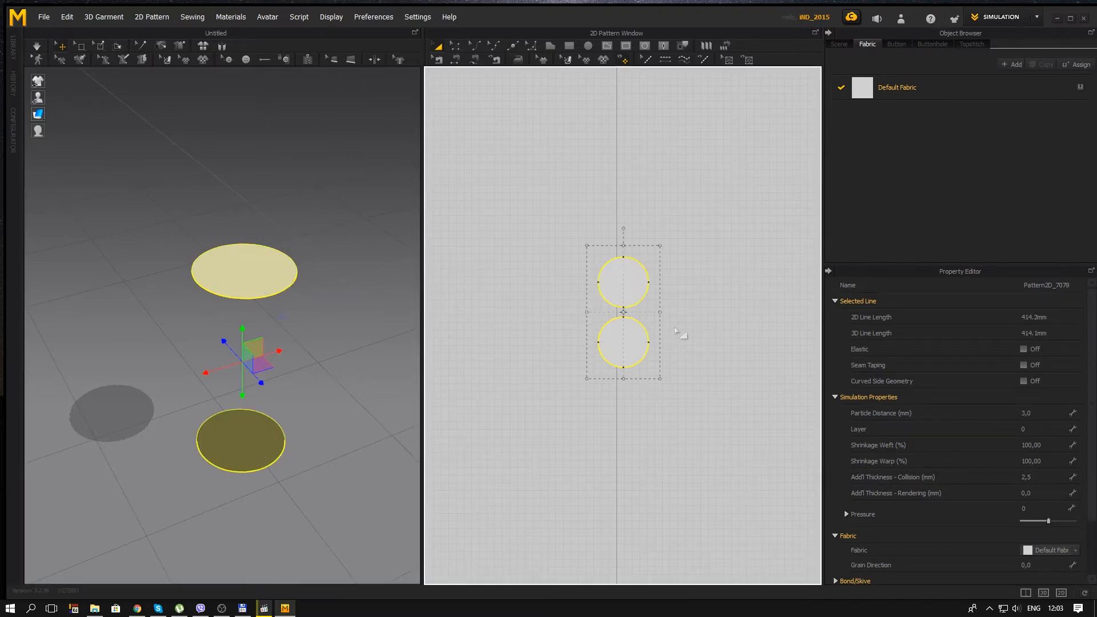
right_click_drag(348, 355, 313, 293)
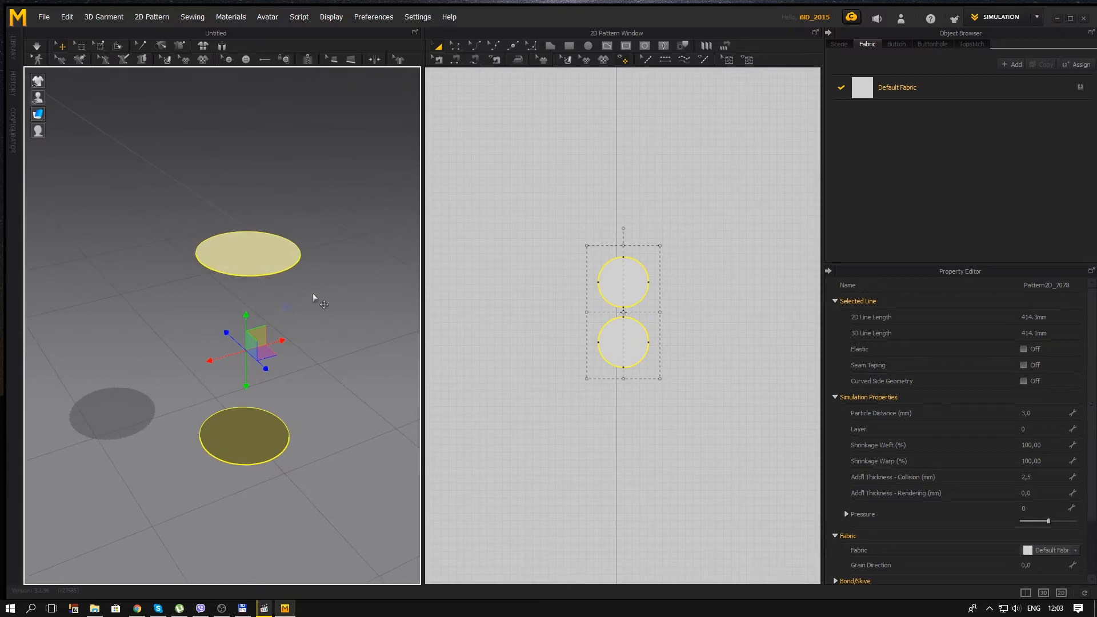
right_click(264, 254)
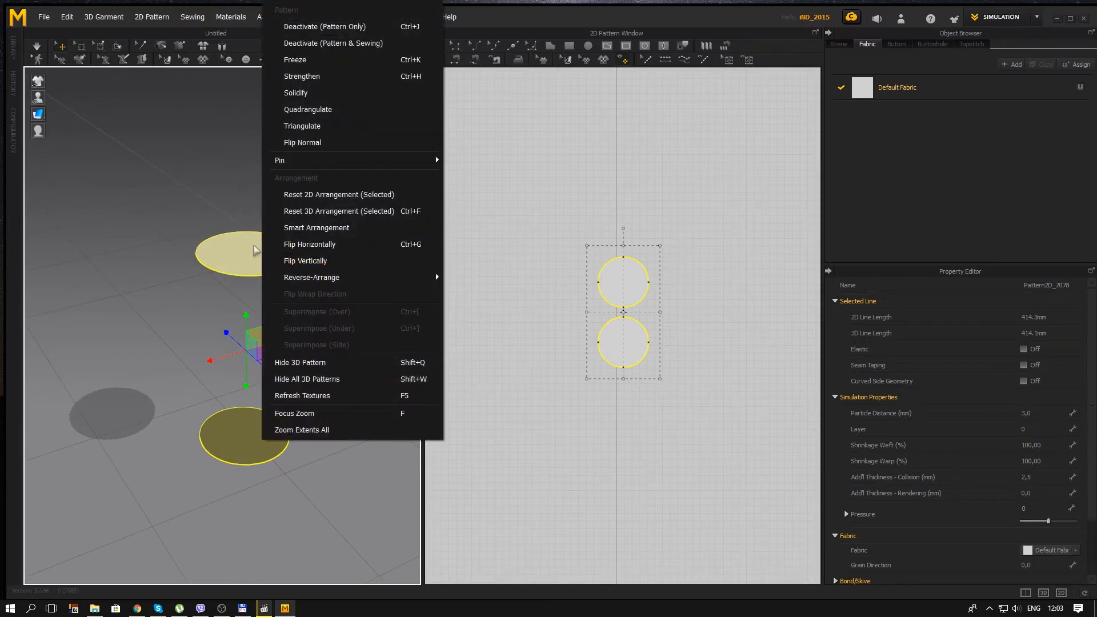
left_click(339, 64)
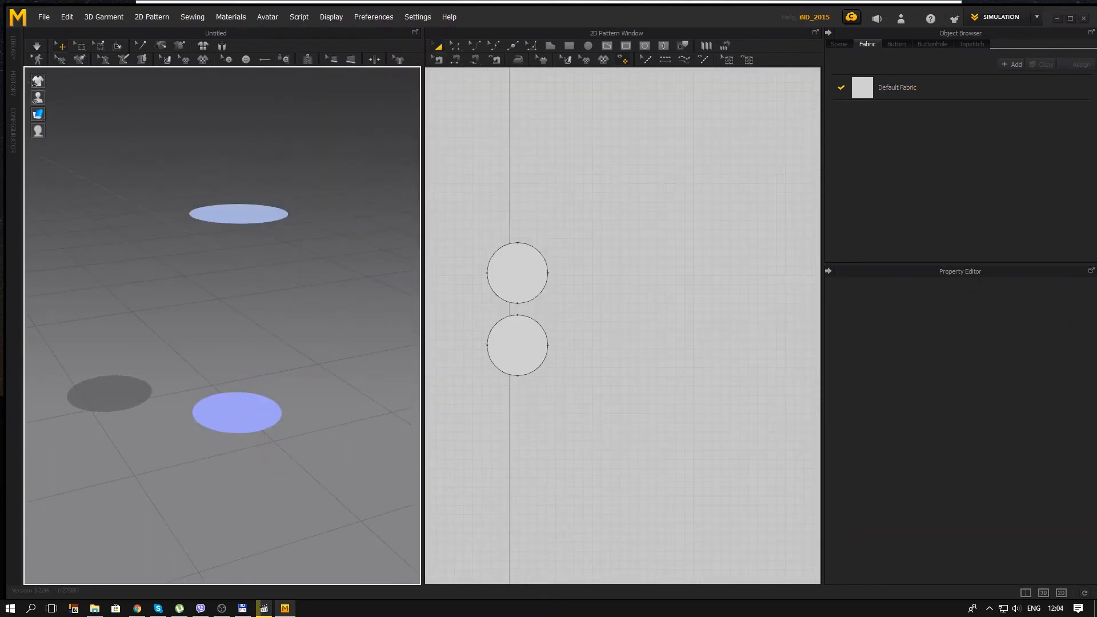
right_click_drag(343, 340, 324, 292)
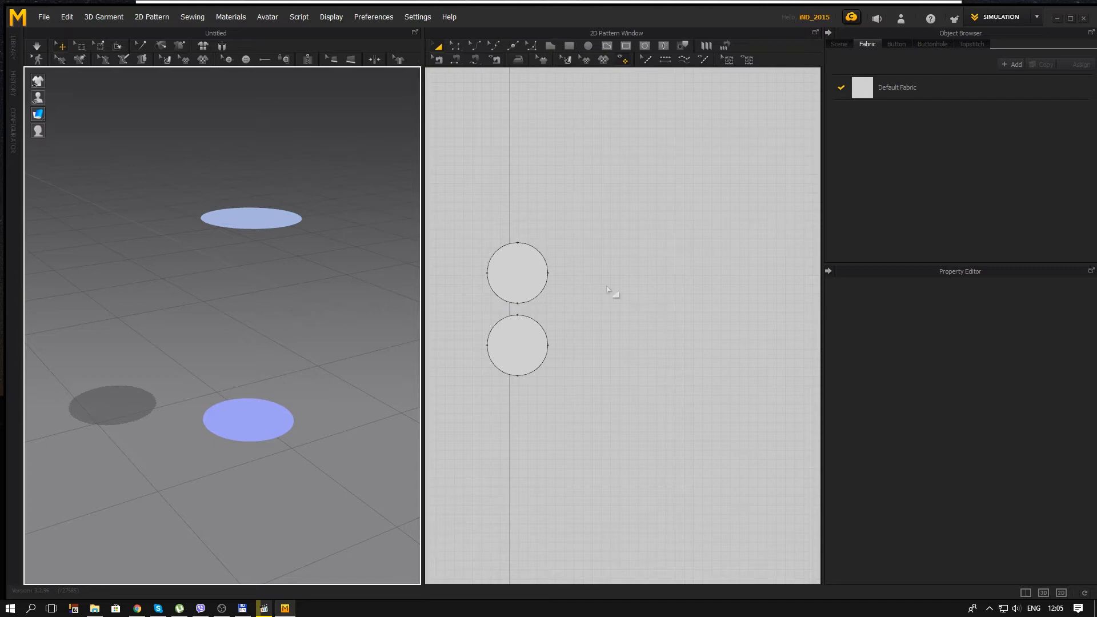
Step: Switch to the Windows Calculator and work out the circle's circumference by multiplying the arc length 51,8 by 4
scroll(581, 292, "up", 3)
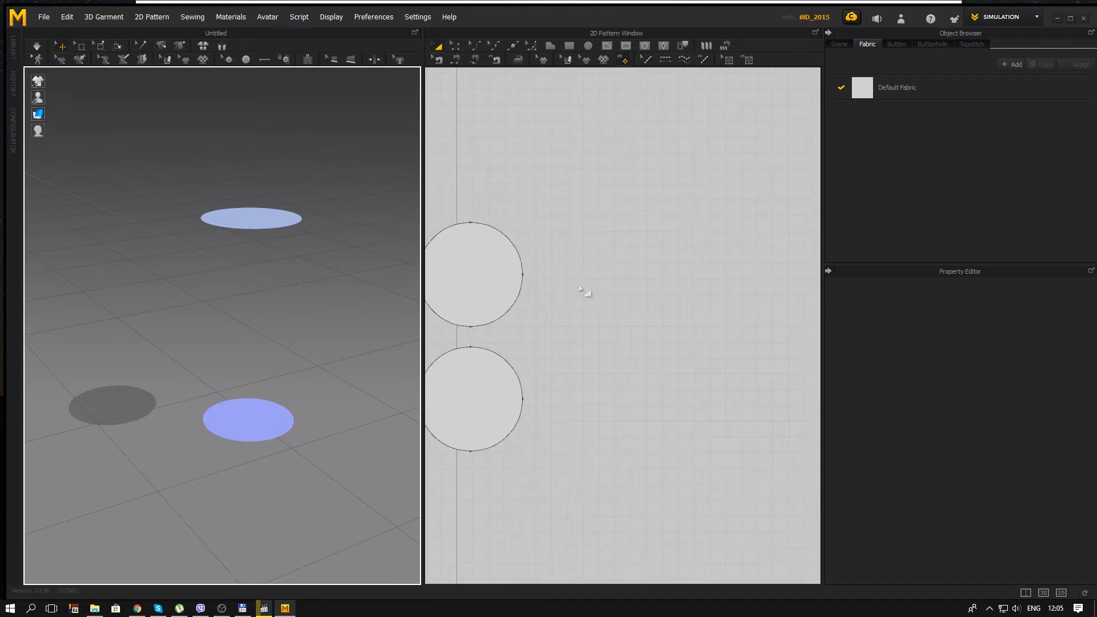
right_click_drag(581, 292, 667, 269)
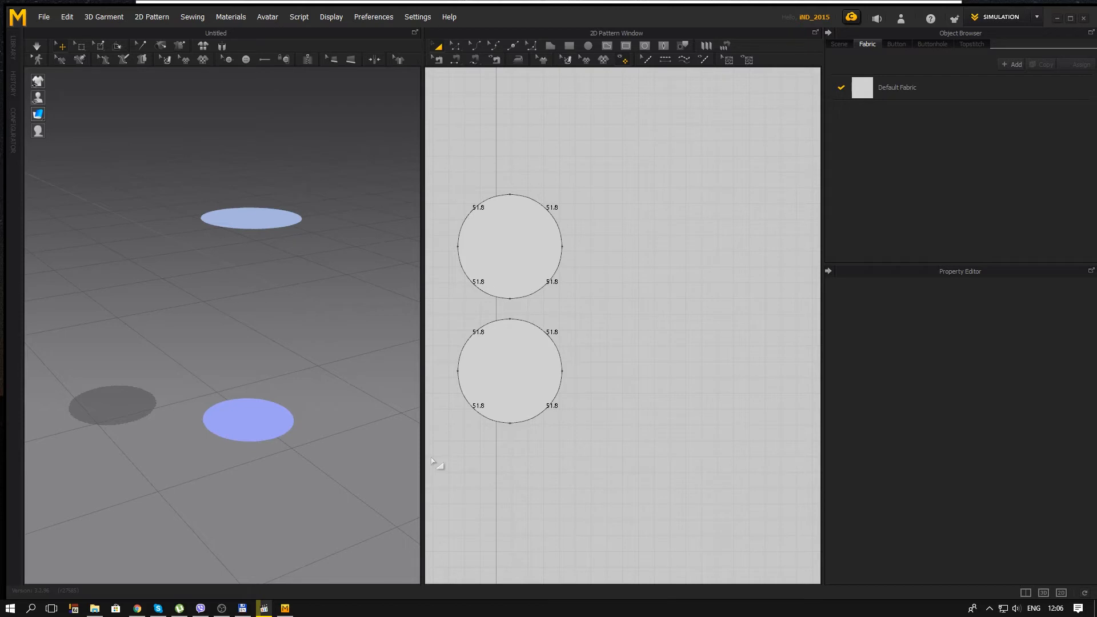
key("super+r")
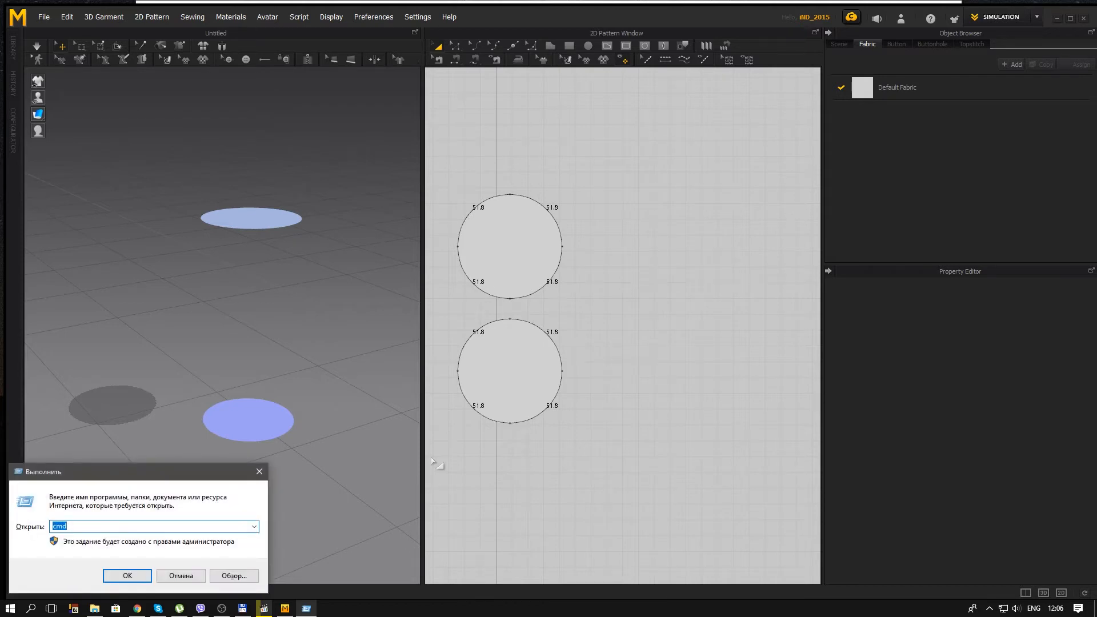
type("calc")
key("Return")
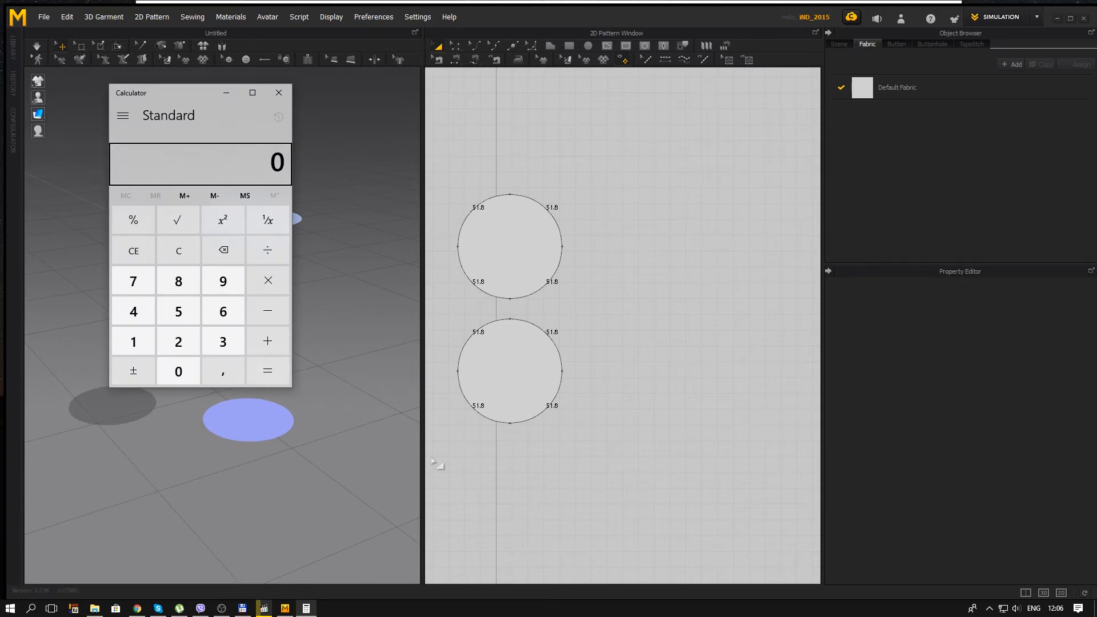
type("51")
type(",8*")
type("4")
key("Return")
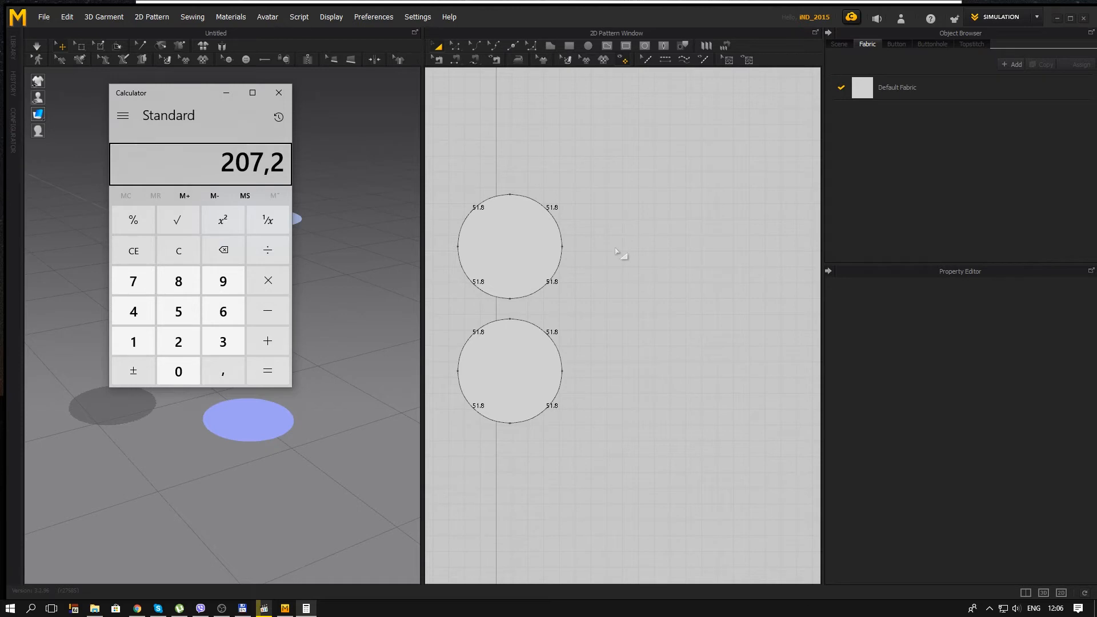
Step: Switch back to Marvelous Designer and create a rectangle pattern 207,2 mm wide and 100 mm high
left_click(586, 29)
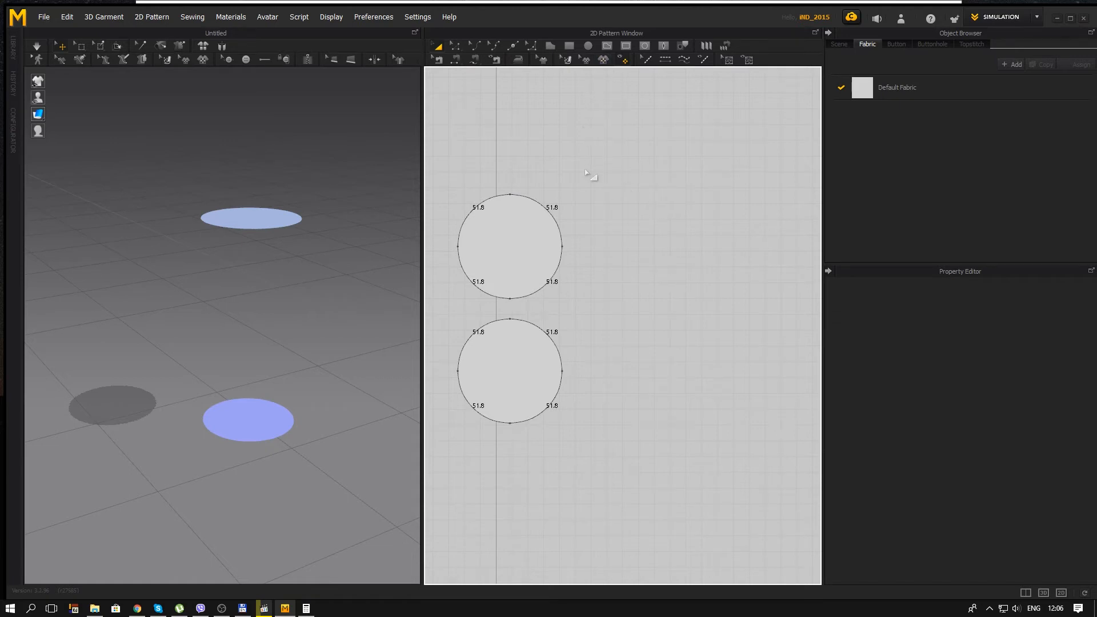
left_click(569, 47)
left_click(689, 181)
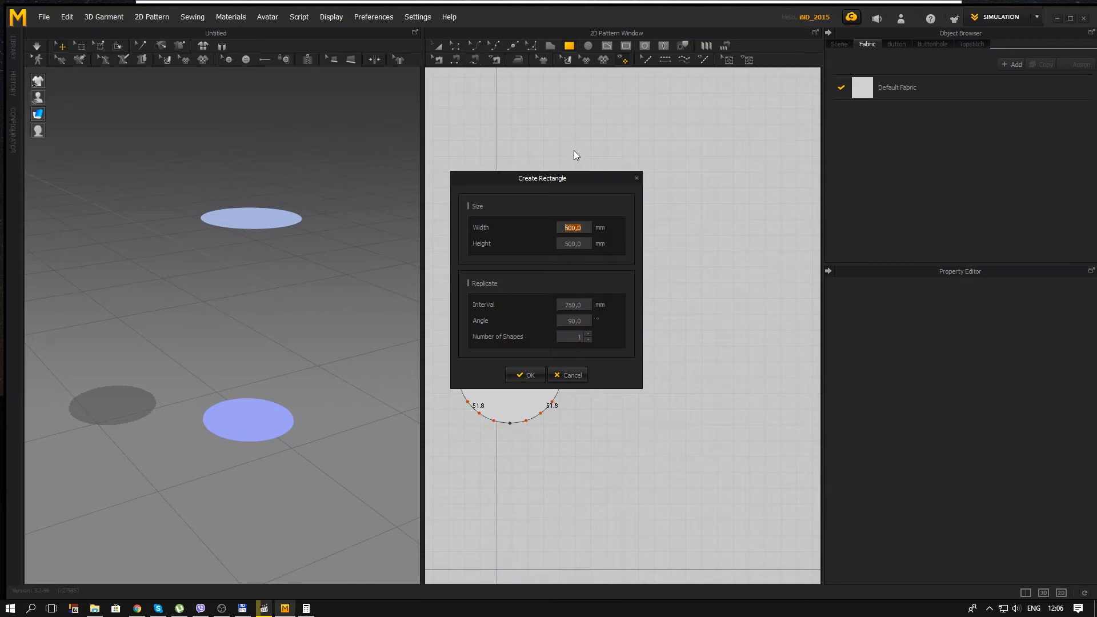
left_click_drag(570, 180, 576, 115)
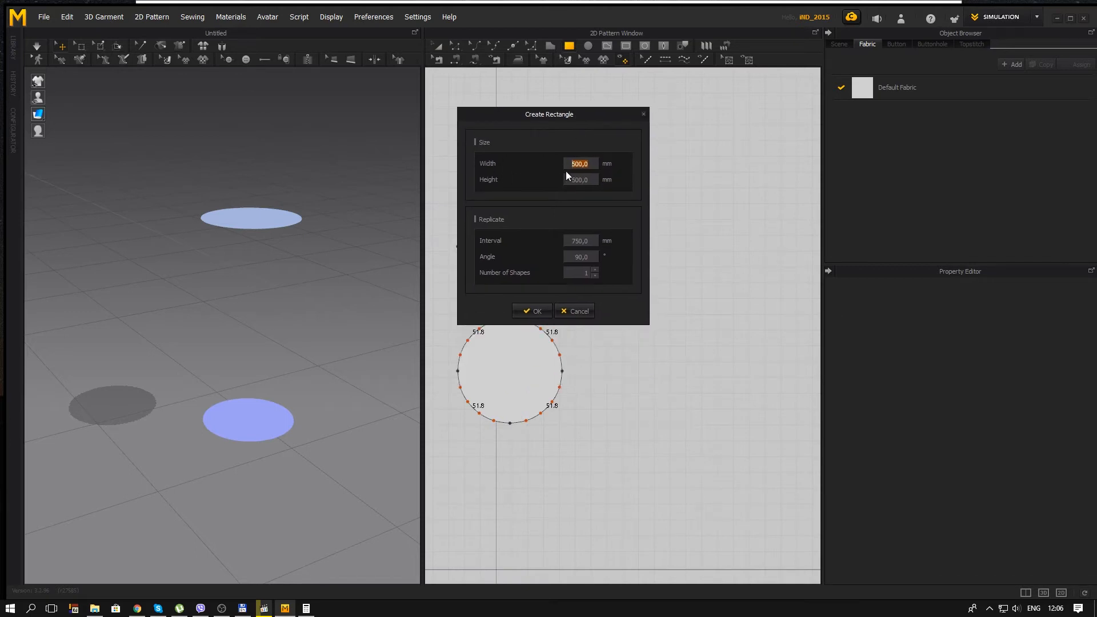
type("207")
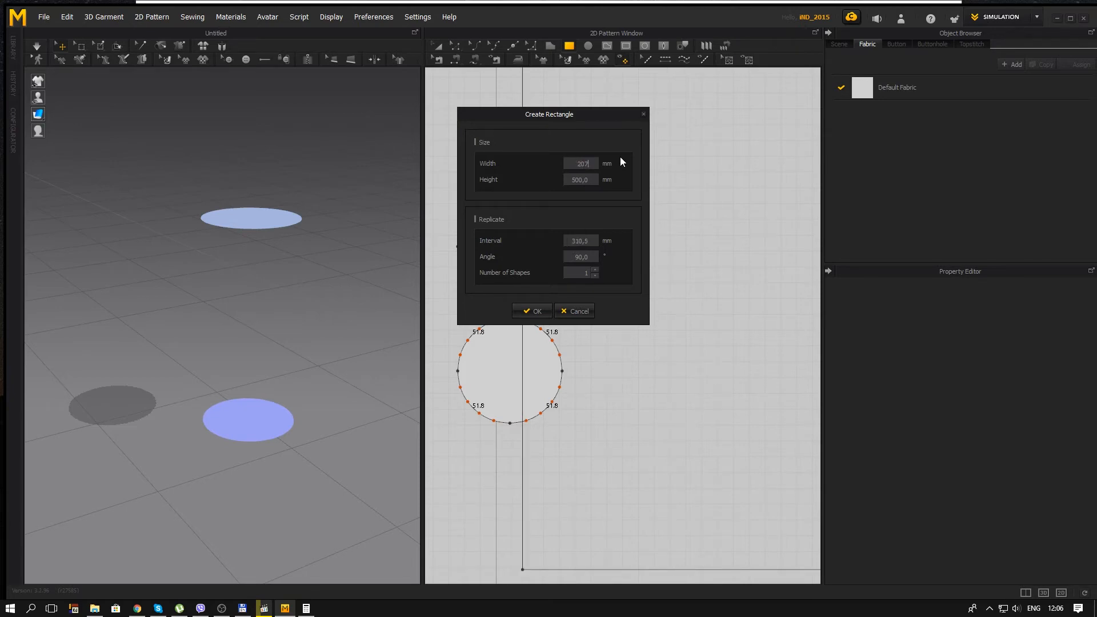
type(",2")
key("Tab")
type("100")
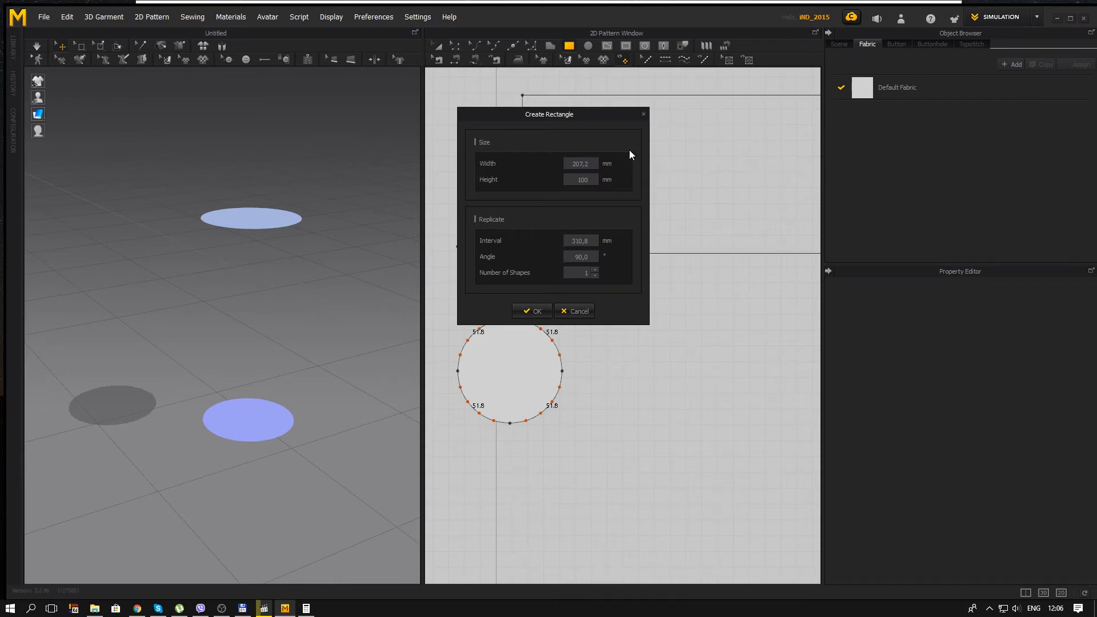
left_click(542, 310)
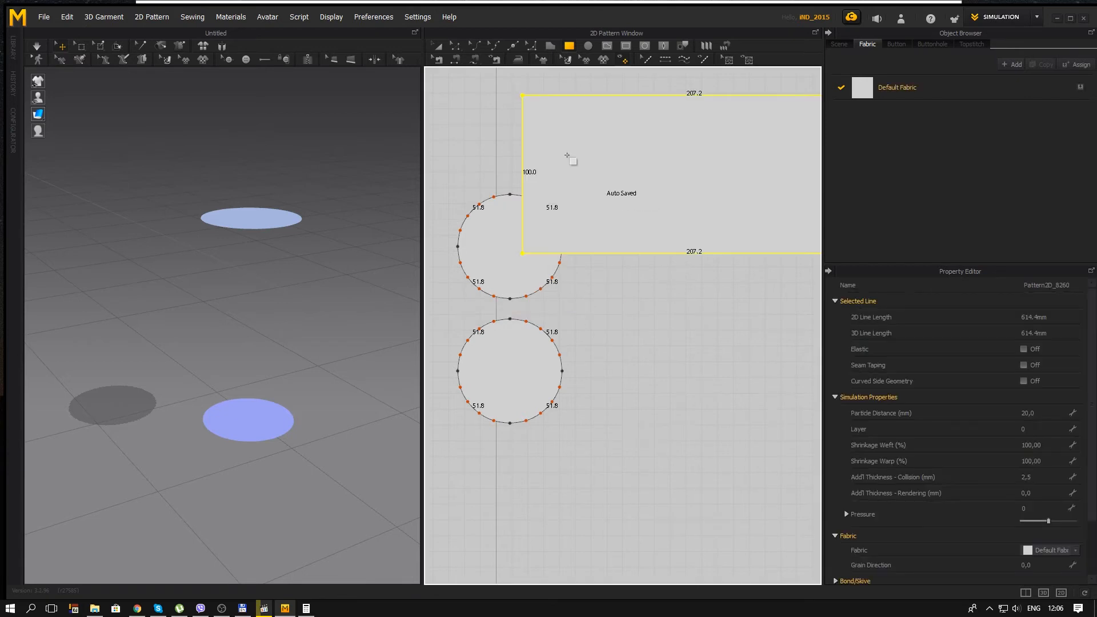
Step: Move the rectangle pattern clear of the two circles in the 2D pattern layout
left_click(438, 48)
scroll(757, 218, "down", 5)
middle_click_drag(709, 231, 622, 239)
scroll(622, 239, "up", 3)
left_click_drag(642, 205, 697, 290)
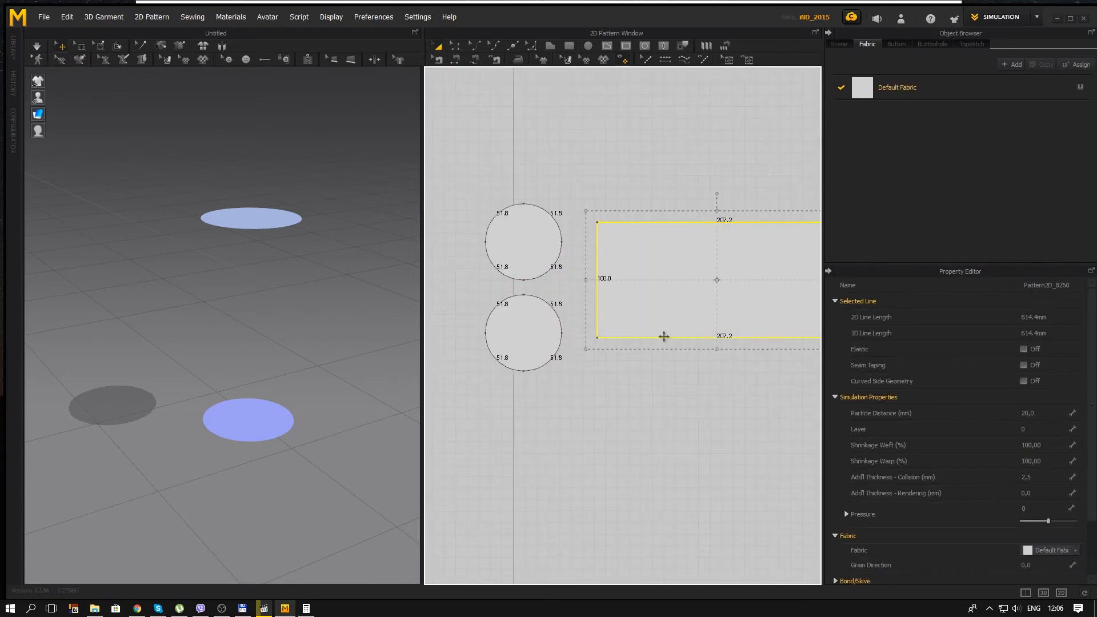
middle_click_drag(664, 337, 603, 335)
Step: Set the rectangle's particle distance to 4 mm and accept the value
left_click(1045, 415)
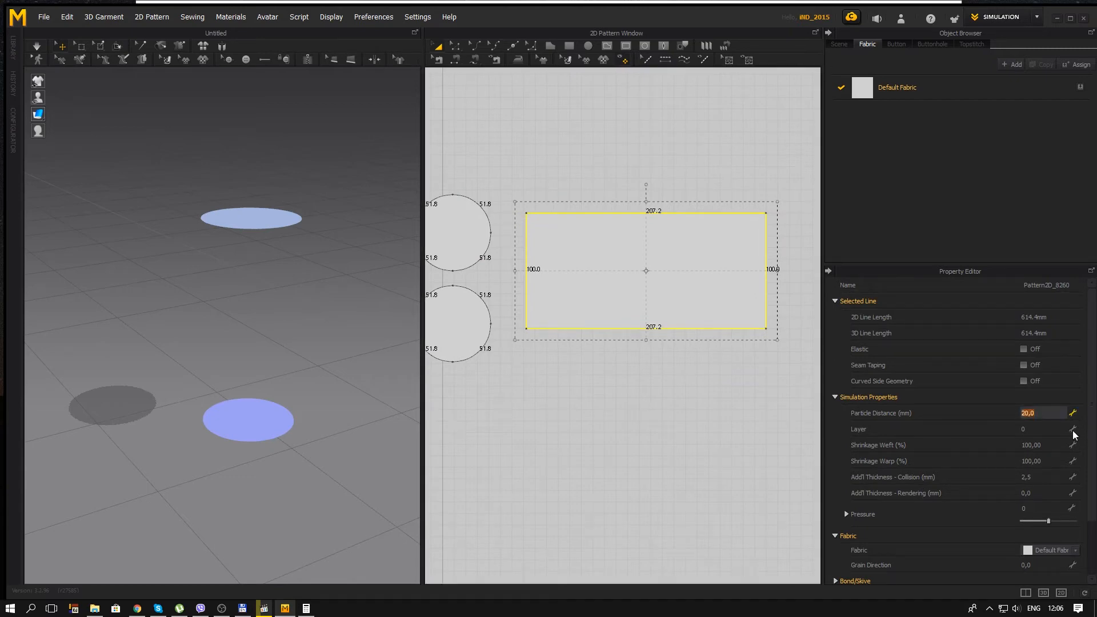
type("4")
key("Return")
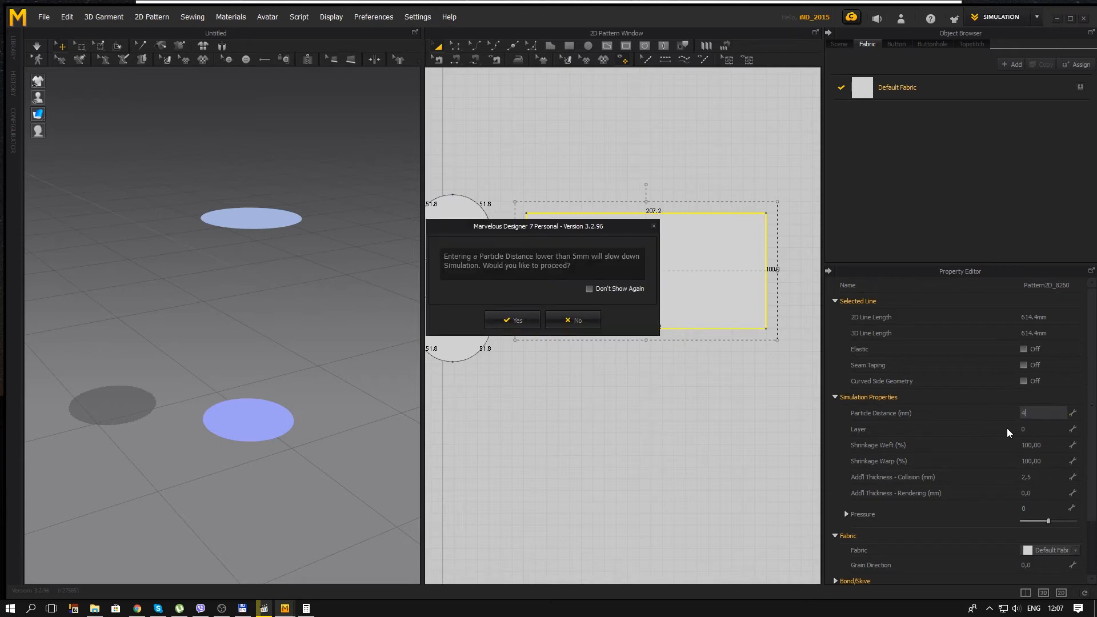
left_click(517, 320)
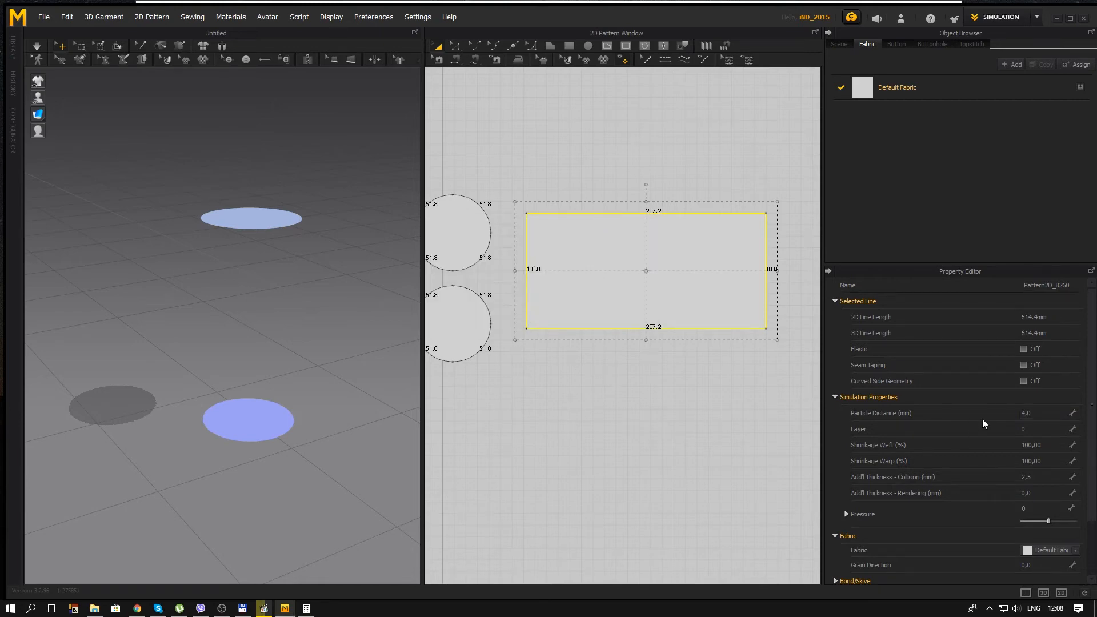
Step: Turn on Bond for the rectangle and load the Fusible_Aluminum.ZFAB preset for it
scroll(982, 420, "down", 2)
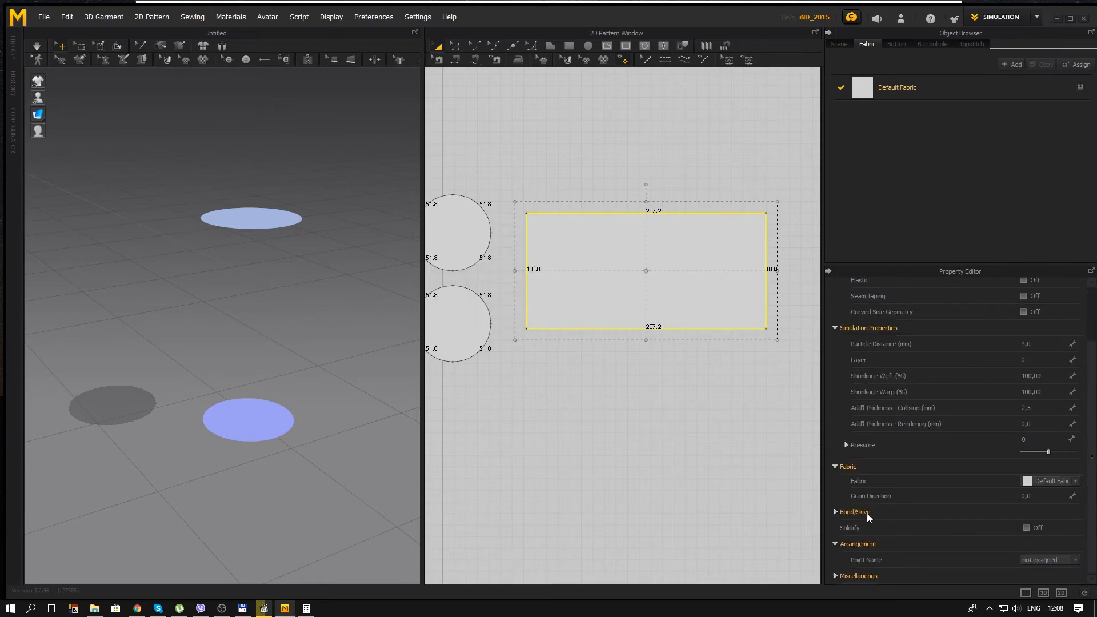
left_click(836, 512)
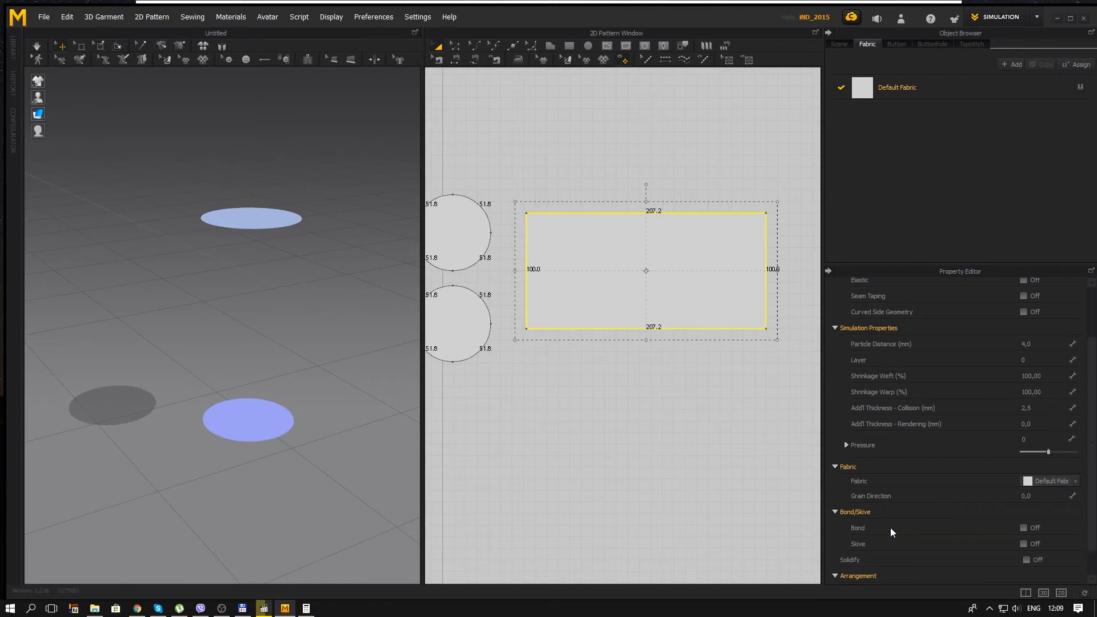
left_click(1025, 528)
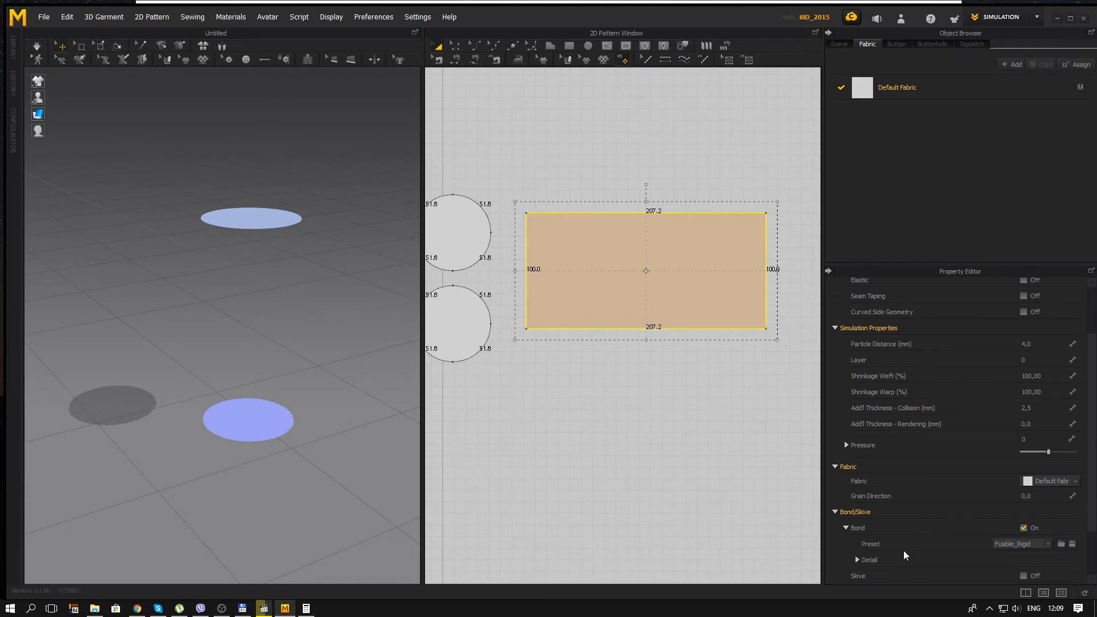
left_click(1061, 546)
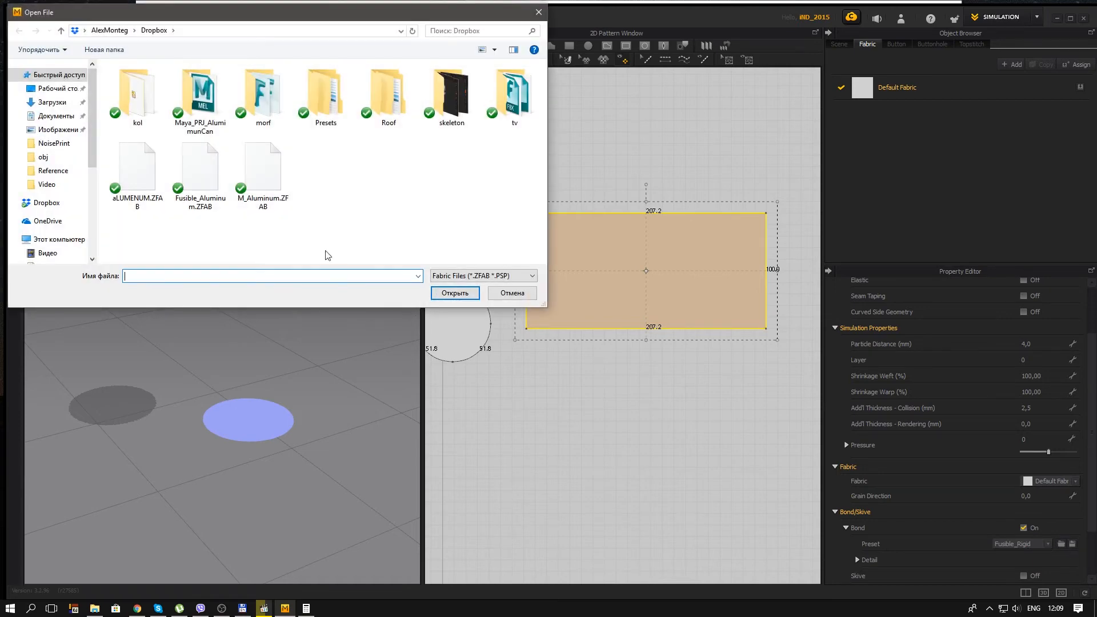
left_click(204, 175)
left_click(457, 295)
Step: Add a new fabric and load M_Aluminum.ZFAB into it
right_click_drag(277, 392, 320, 257)
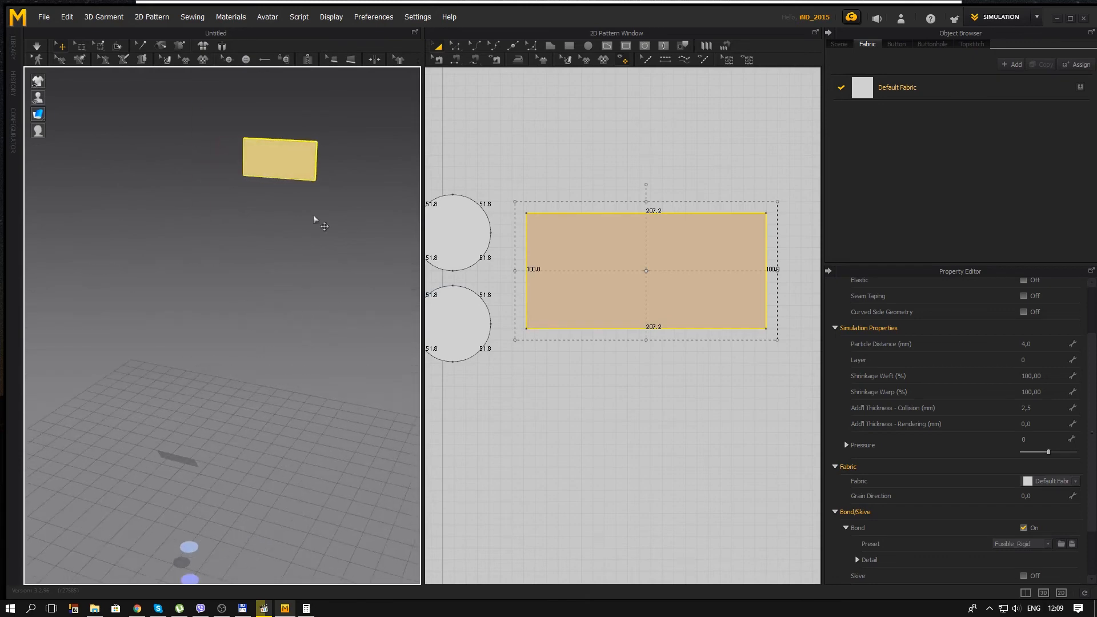
left_click(278, 157)
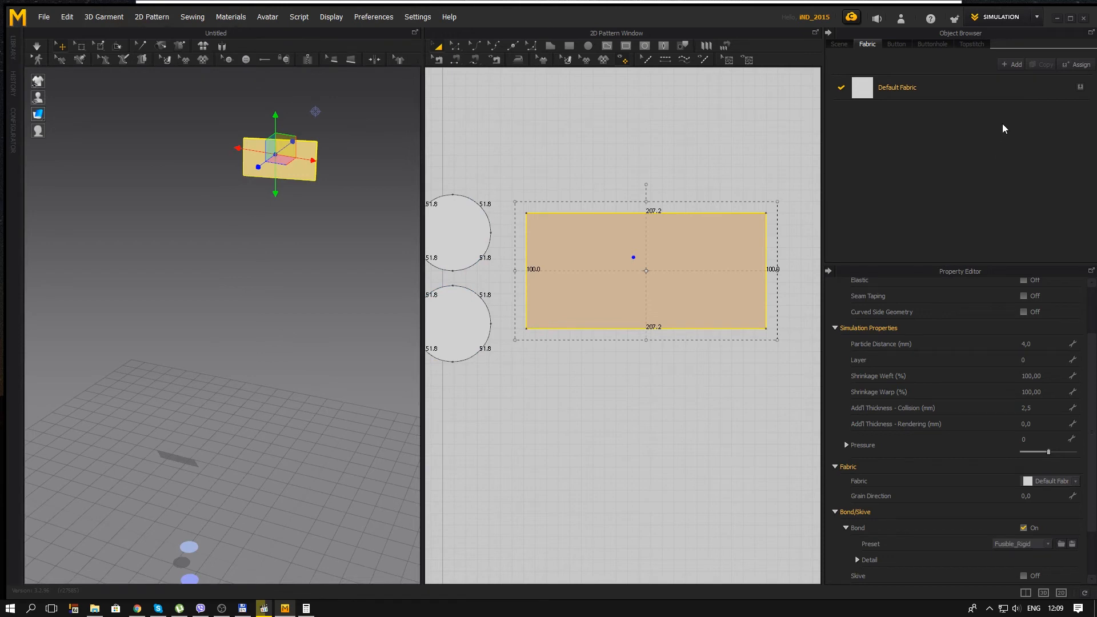
left_click(1010, 64)
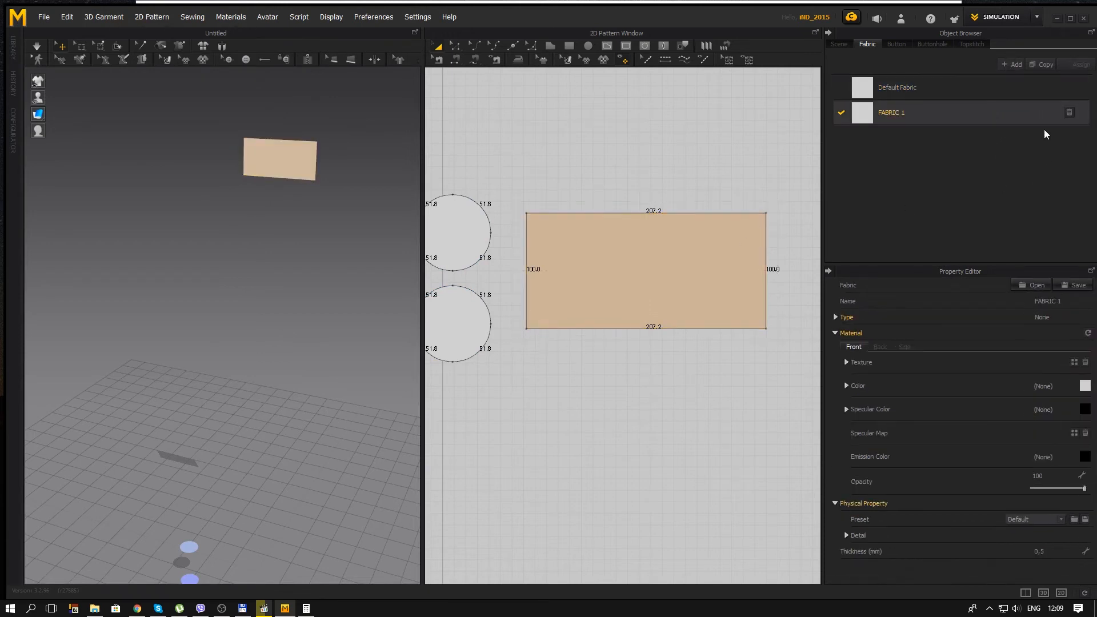
left_click(1027, 287)
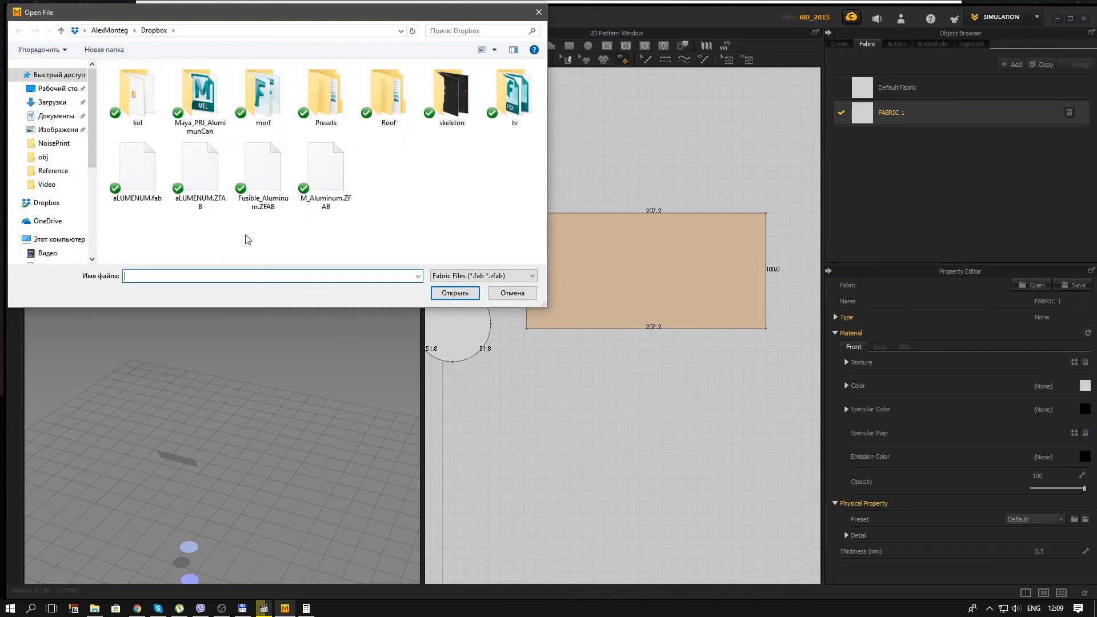
left_click(325, 167)
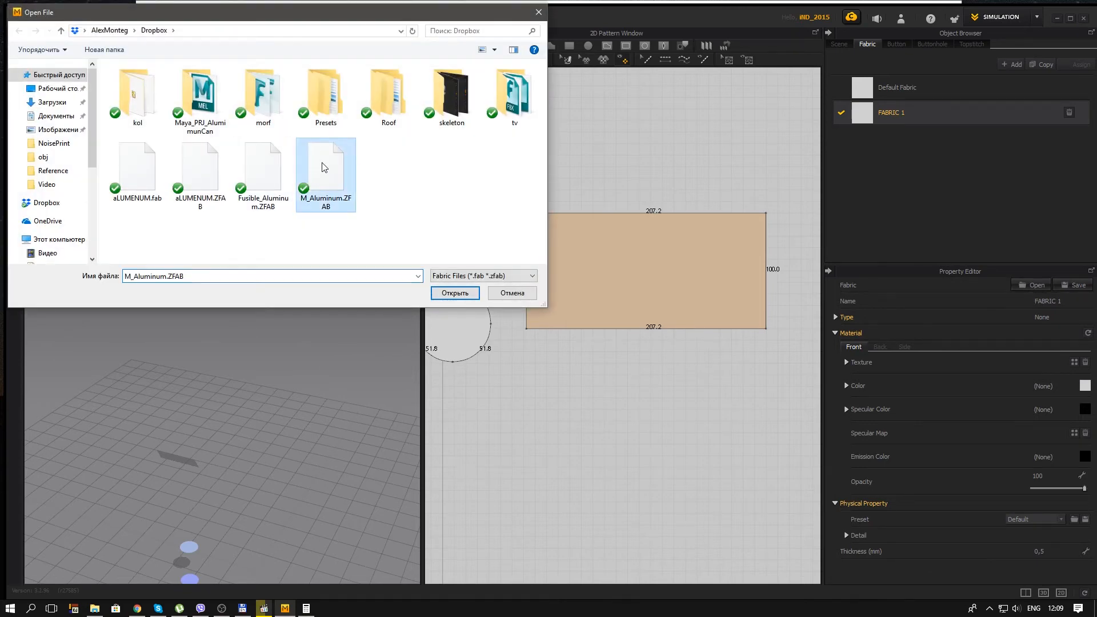
left_click(455, 293)
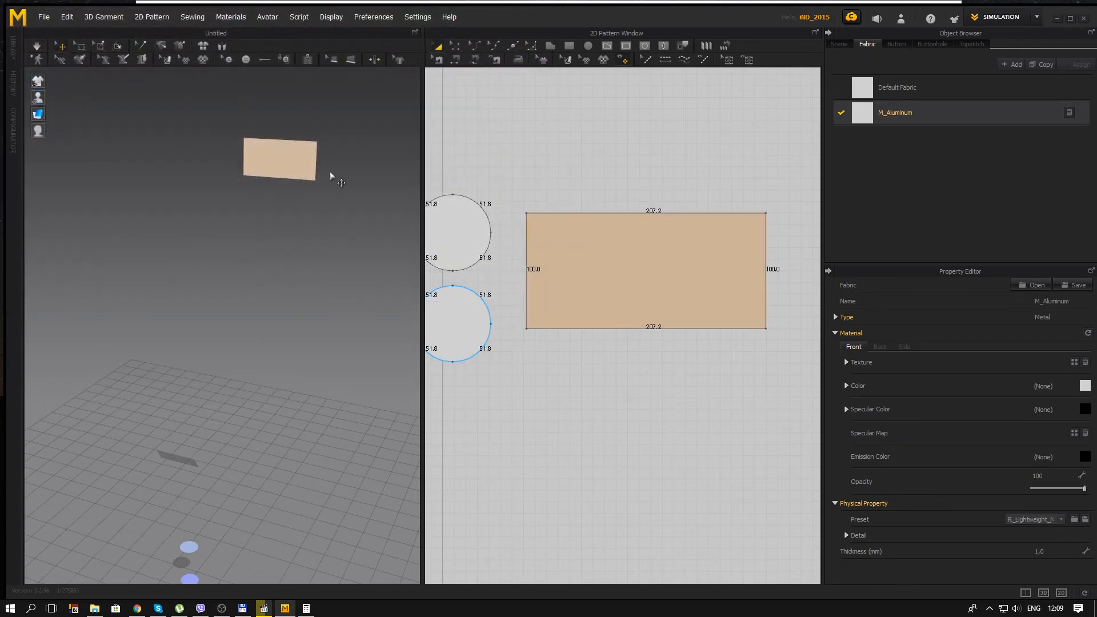
Step: Move the rectangle down beside the two circles in the 3D scene
left_click(292, 170)
left_click_drag(323, 139, 231, 396)
scroll(251, 402, "up", 5)
right_click_drag(242, 412, 285, 374)
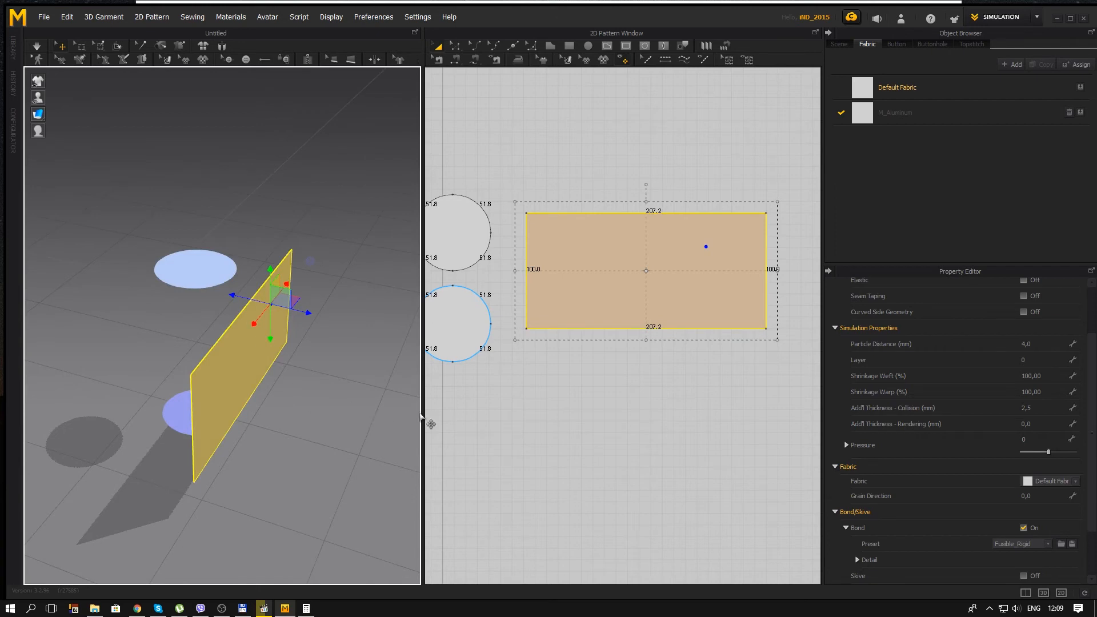
Step: Select the lower circle in the 3D scene and move its 2D pattern farther away from the other circle
right_click_drag(634, 377, 669, 378)
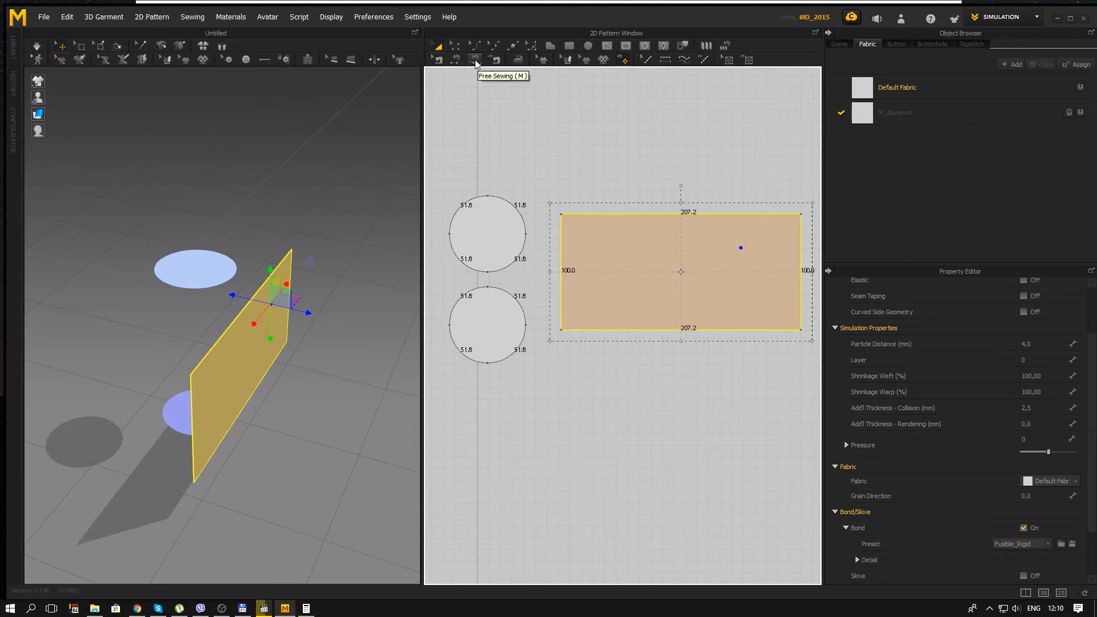
right_click_drag(311, 350, 303, 388)
left_click(303, 384)
right_click_drag(385, 417, 409, 388)
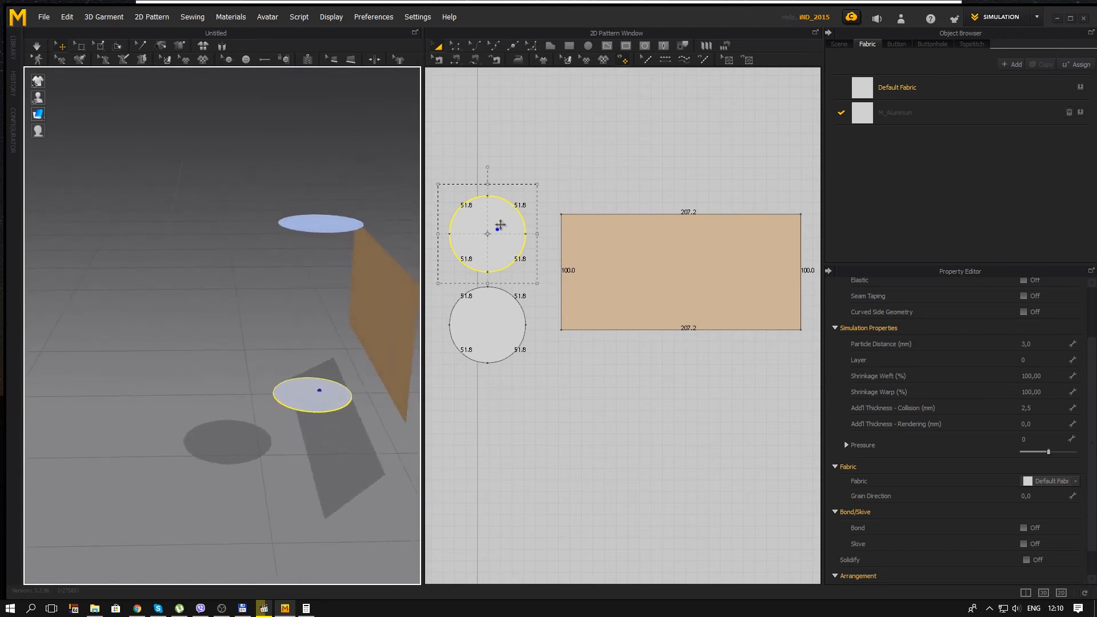
left_click_drag(500, 215, 499, 190)
Step: Free-sew the rectangle's lower 207.2 mm edge around the full circumference of the 3D scene's lower circle
right_click_drag(393, 394, 258, 382)
left_click(368, 334)
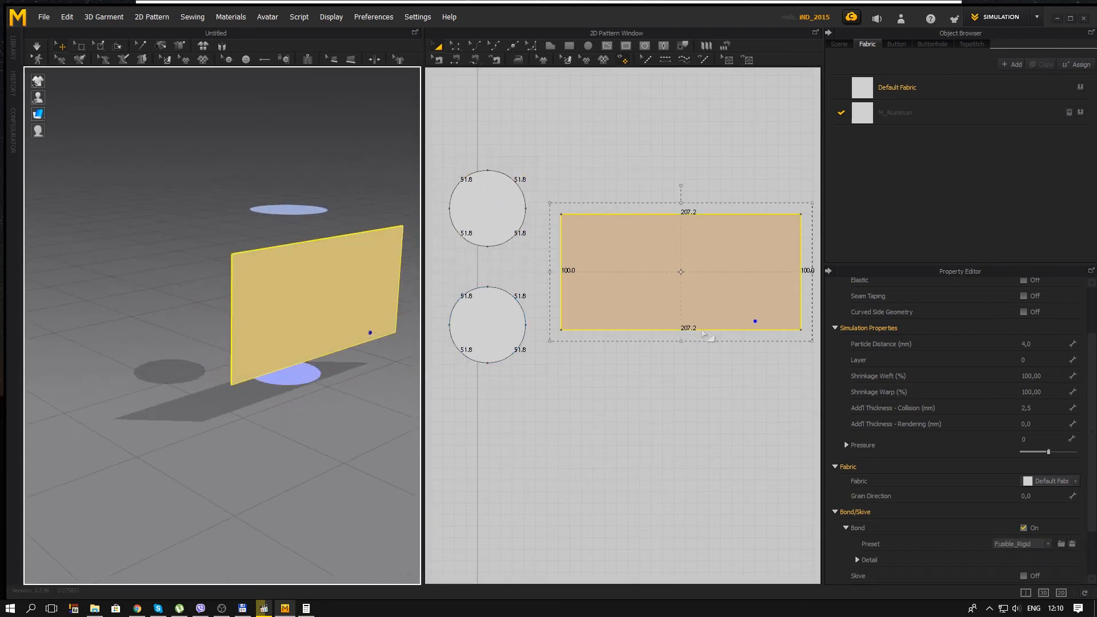
left_click(475, 60)
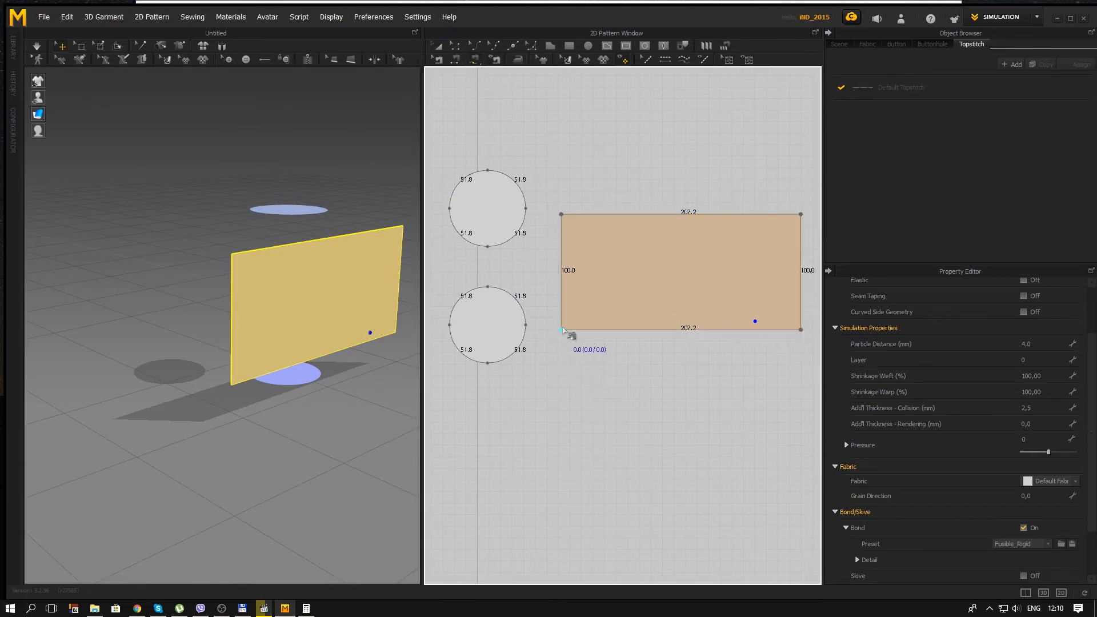
left_click(566, 330)
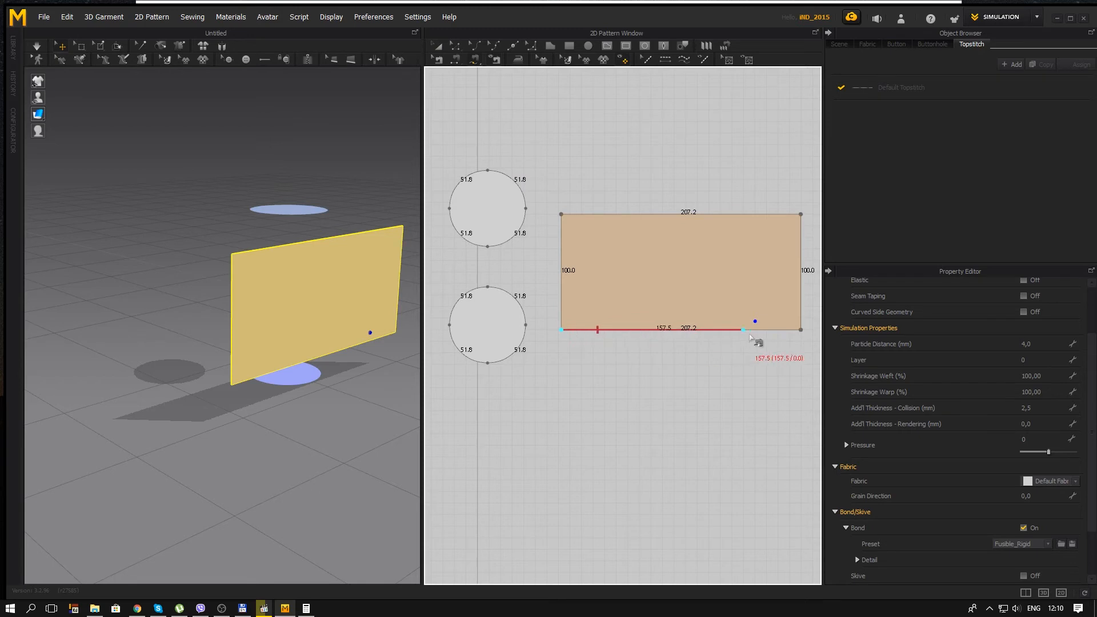
left_click(800, 330)
left_click(487, 171)
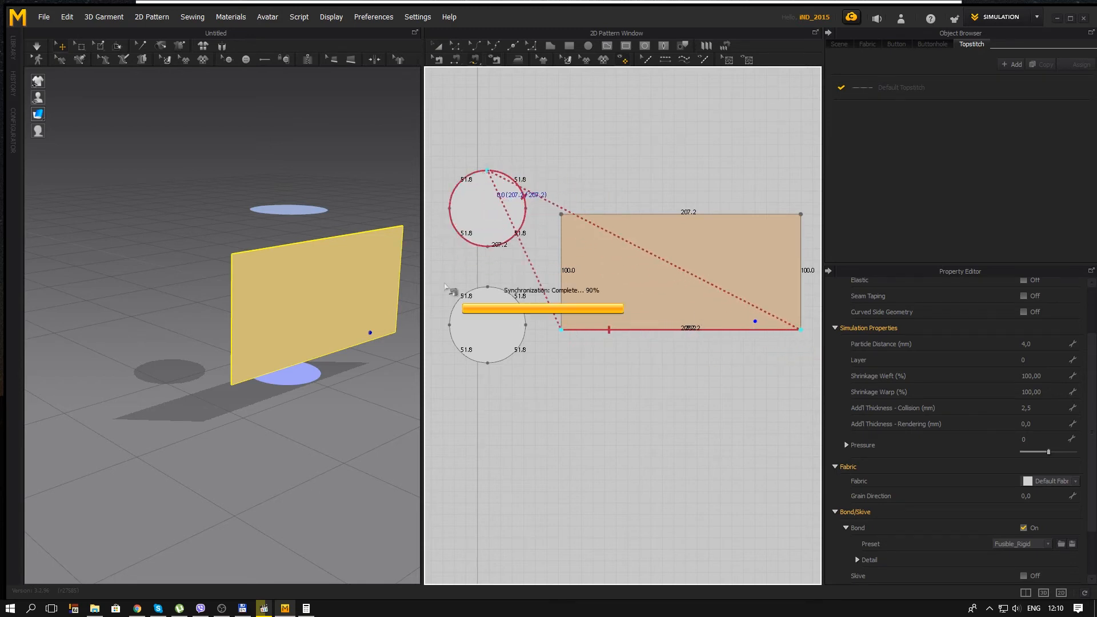
left_click(462, 240)
Step: Move the rectangle closer to the circles in the 3D scene
right_click_drag(294, 428, 391, 335)
left_click(343, 301)
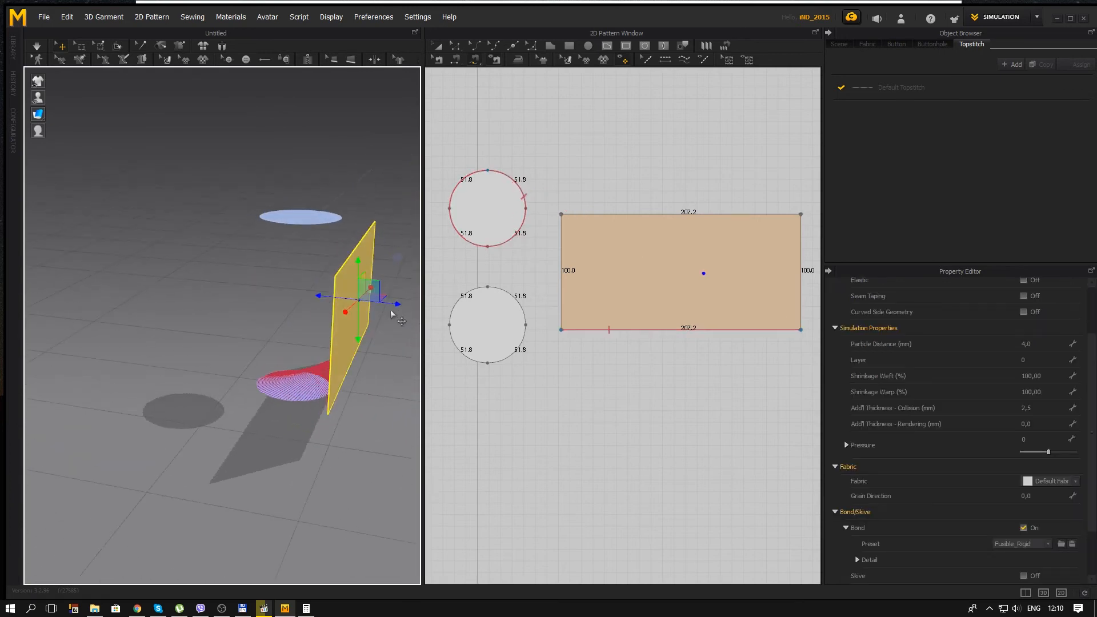
right_click_drag(372, 283, 342, 346)
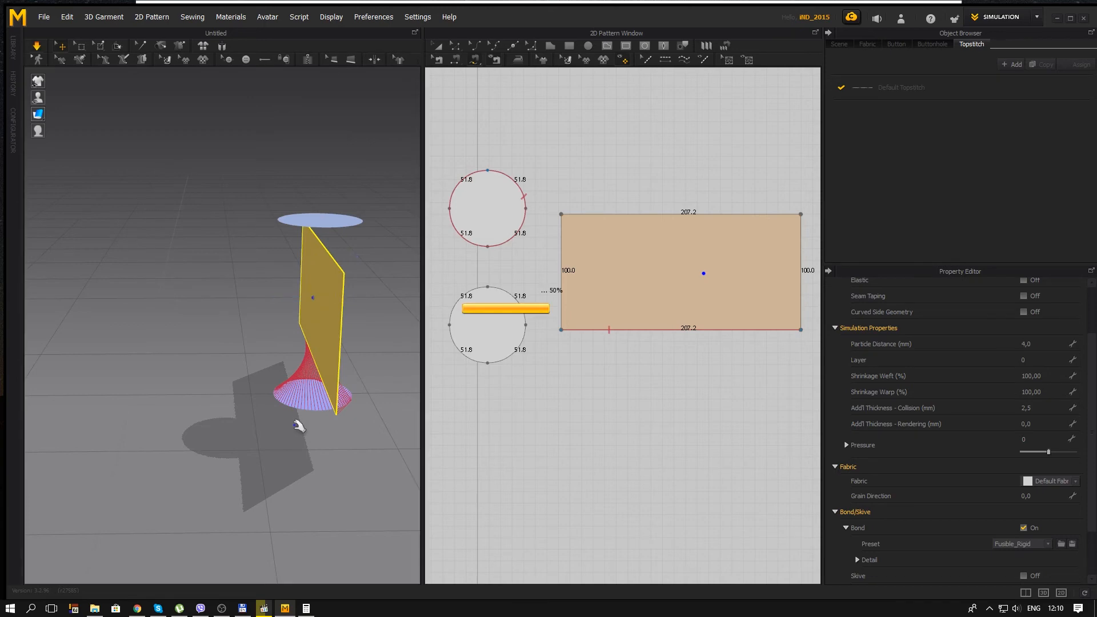
Step: Run the simulation and pull the draped rectangle upright around the lower circle
key("space")
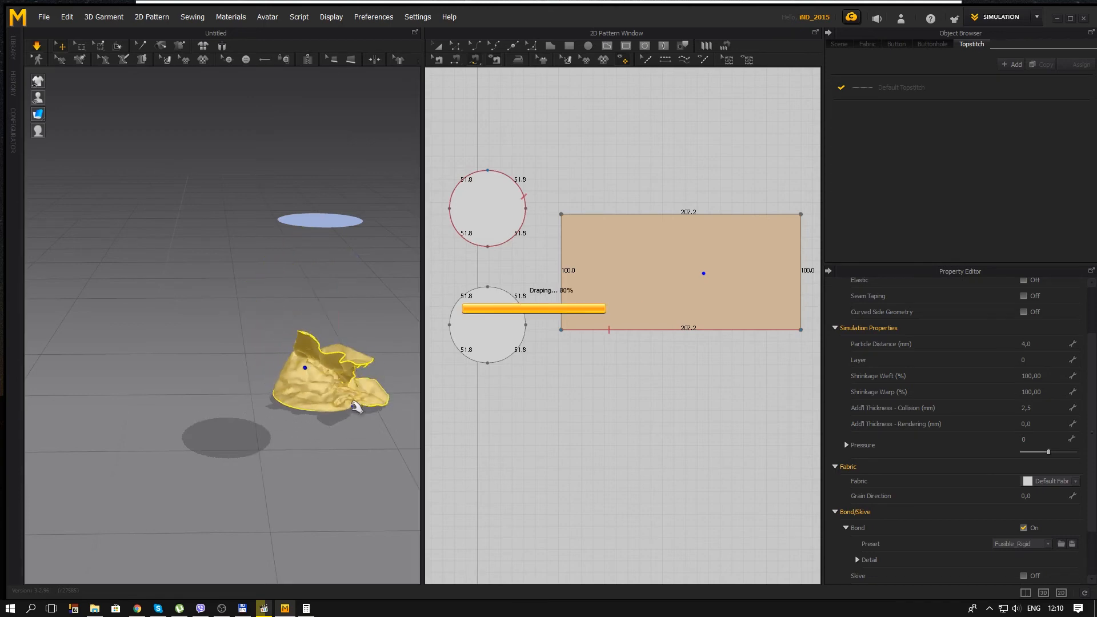
right_click_drag(354, 367, 157, 357)
left_click_drag(302, 332, 284, 287)
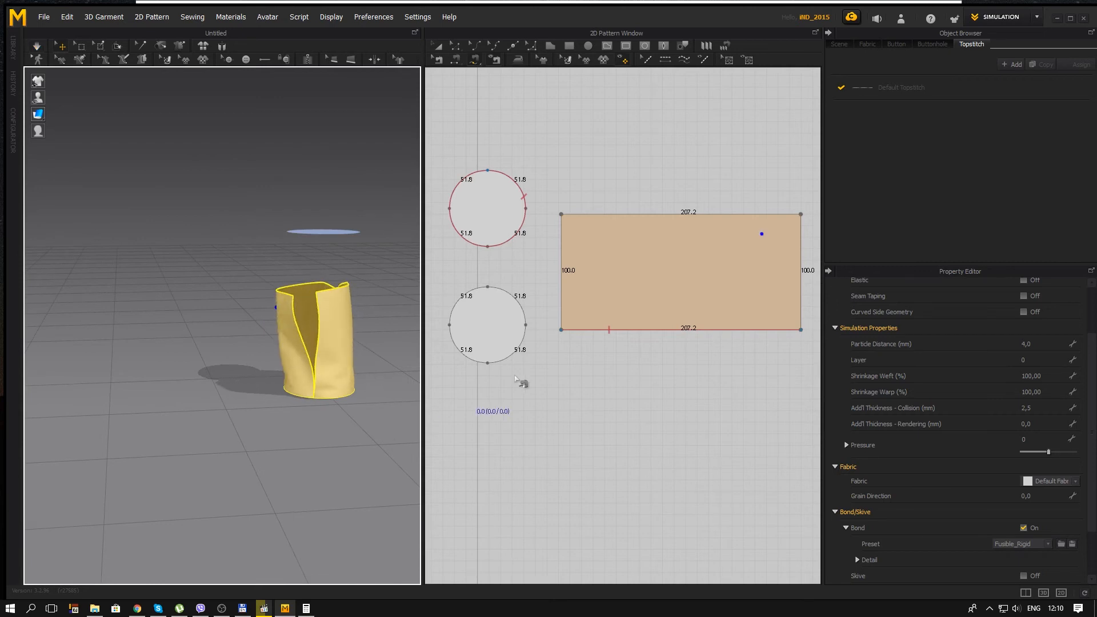
Step: Sew the rectangle's two 100 mm side edges together with Segment Sewing
middle_click_drag(615, 161, 575, 167)
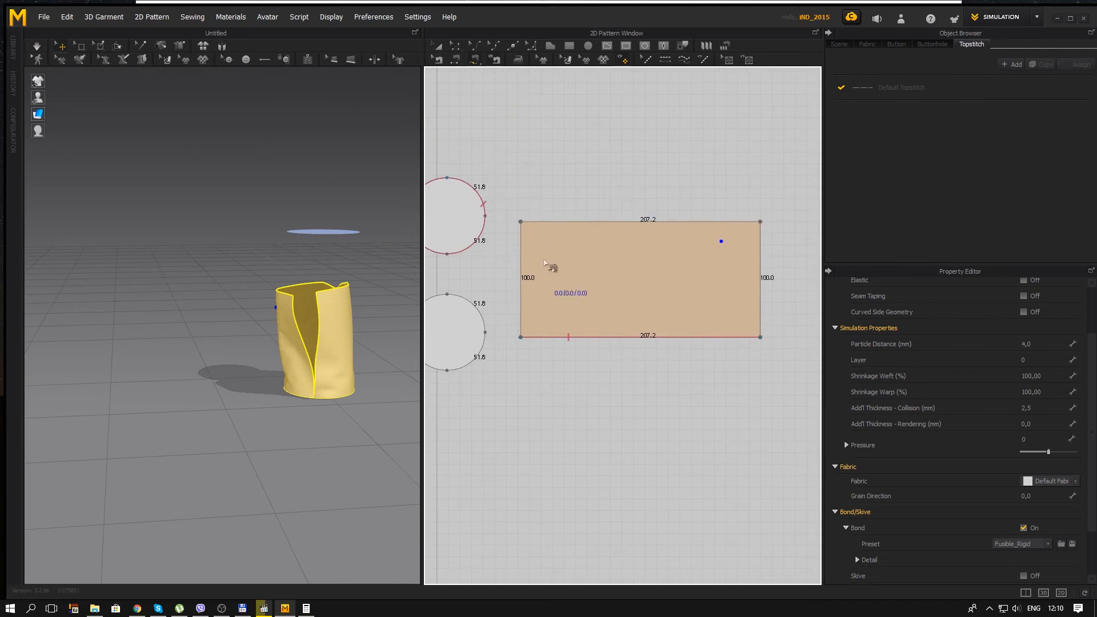
middle_click_drag(557, 247, 606, 259)
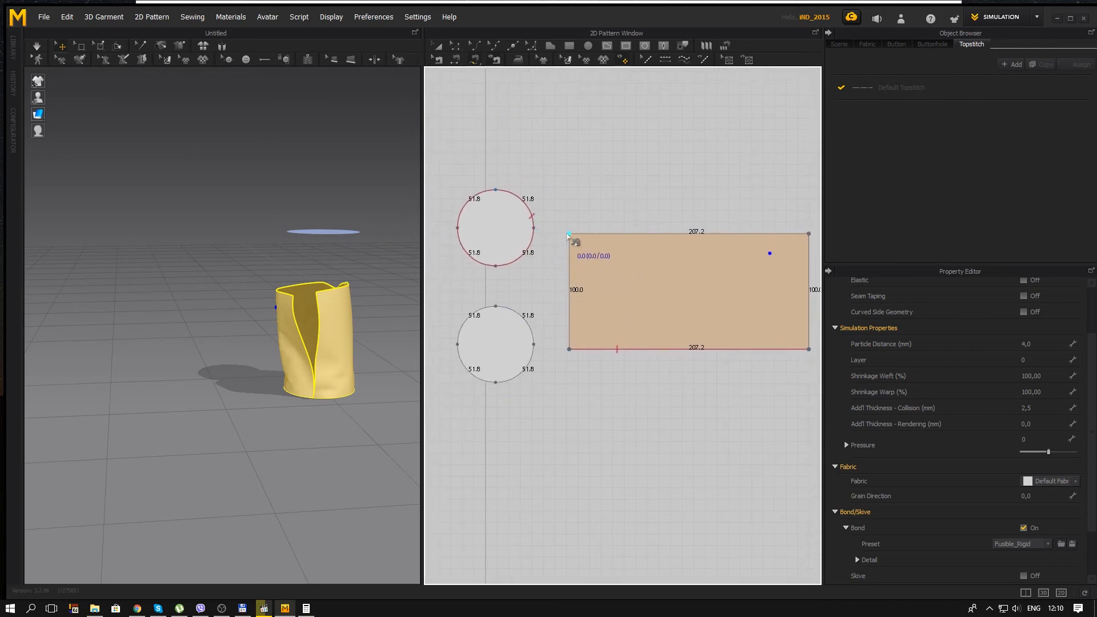
middle_click_drag(603, 282, 567, 286)
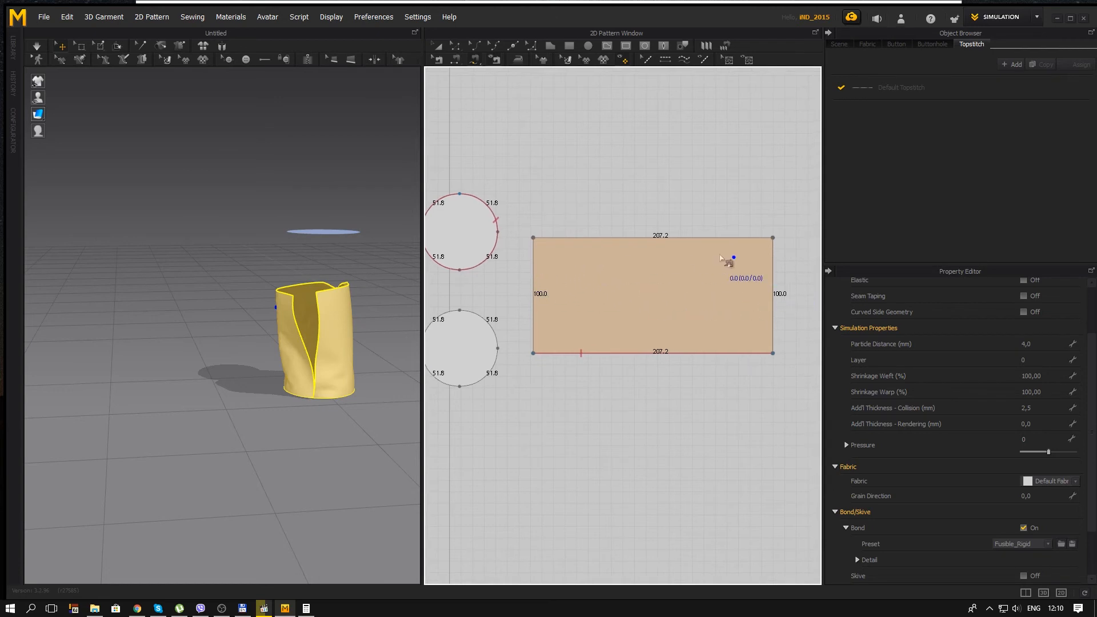
left_click(456, 59)
left_click(533, 251)
middle_click_drag(628, 286, 611, 291)
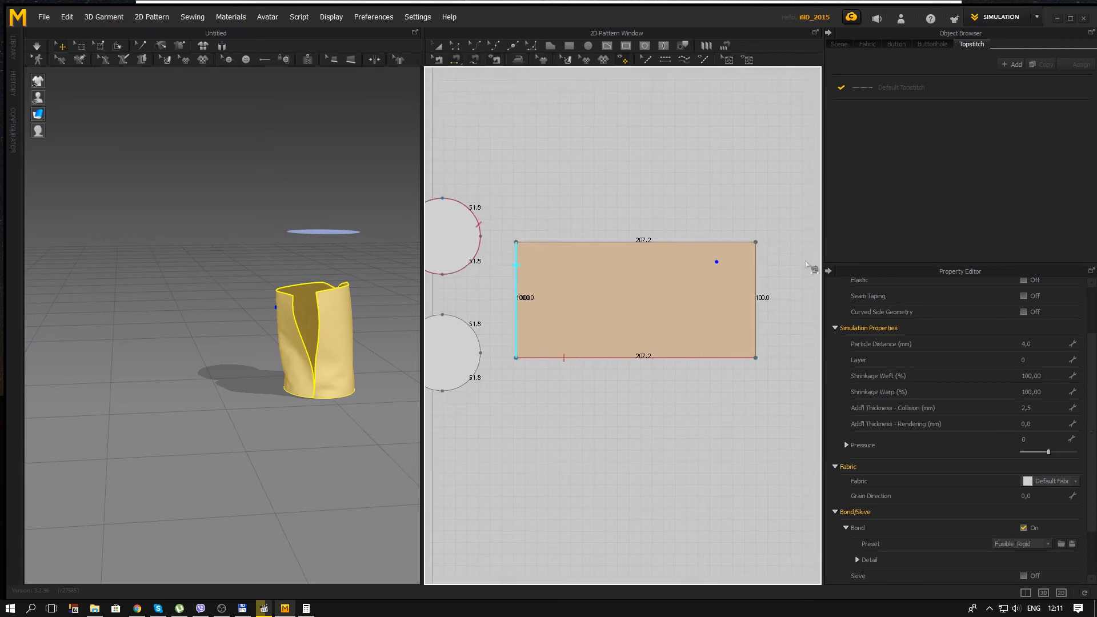
left_click(749, 280)
Step: Run the simulation to close the side seam and tug the tube into shape above the lower circle
key("space")
right_click_drag(273, 366, 337, 364)
right_click_drag(324, 323, 224, 279)
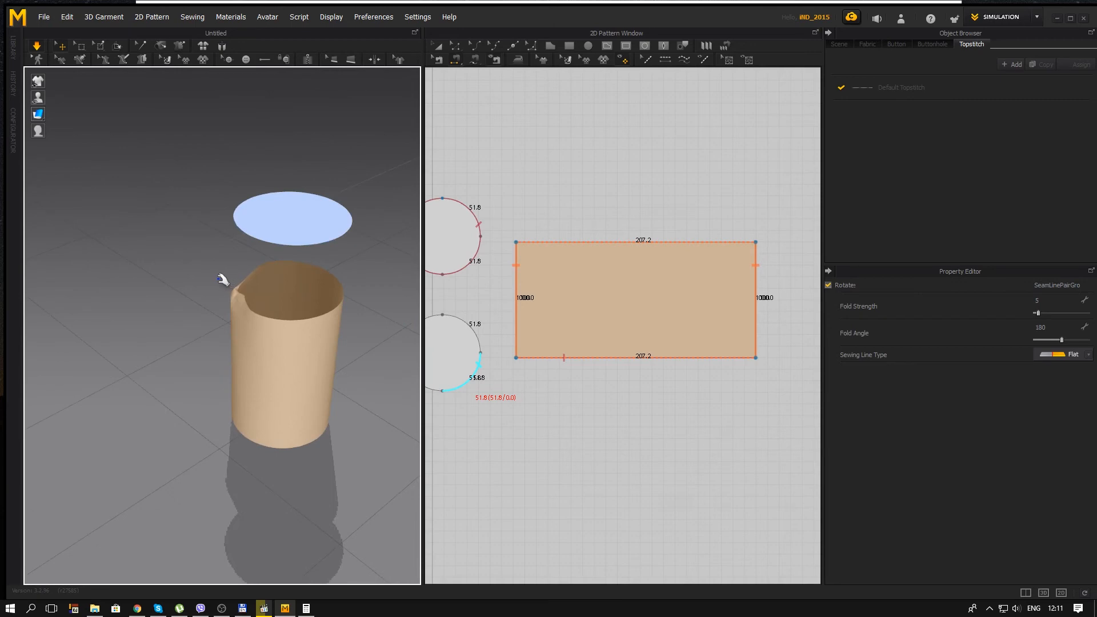
scroll(232, 286, "up", 3)
left_click_drag(257, 267, 278, 243)
left_click_drag(302, 324, 317, 347)
right_click_drag(317, 354, 251, 395)
left_click_drag(372, 272, 402, 233)
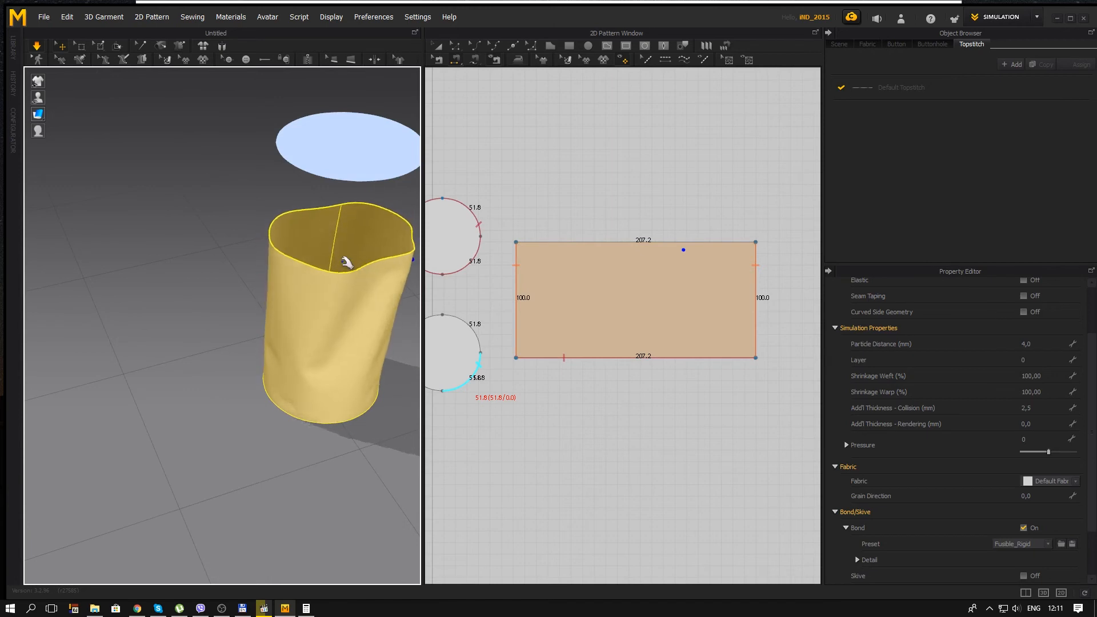
left_click(250, 419)
right_click_drag(249, 419, 267, 337)
scroll(304, 376, "down", 4)
Step: Free-sew the rectangle's upper 207.2 mm edge around the full circumference of the 3D scene's upper circle
mouse_move(532, 299)
middle_mouse_down()
mouse_move(639, 311)
mouse_move(546, 293)
mouse_move(529, 301)
middle_mouse_up()
scroll(590, 314, "up", 3)
scroll(529, 301, "down", 2)
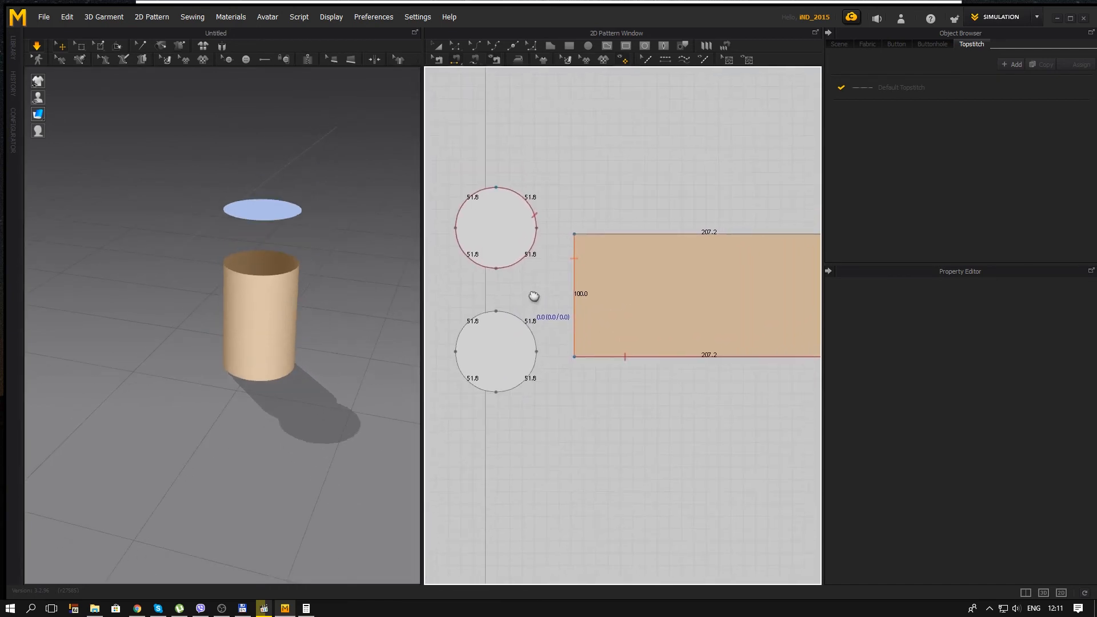
middle_click_drag(557, 296, 526, 293)
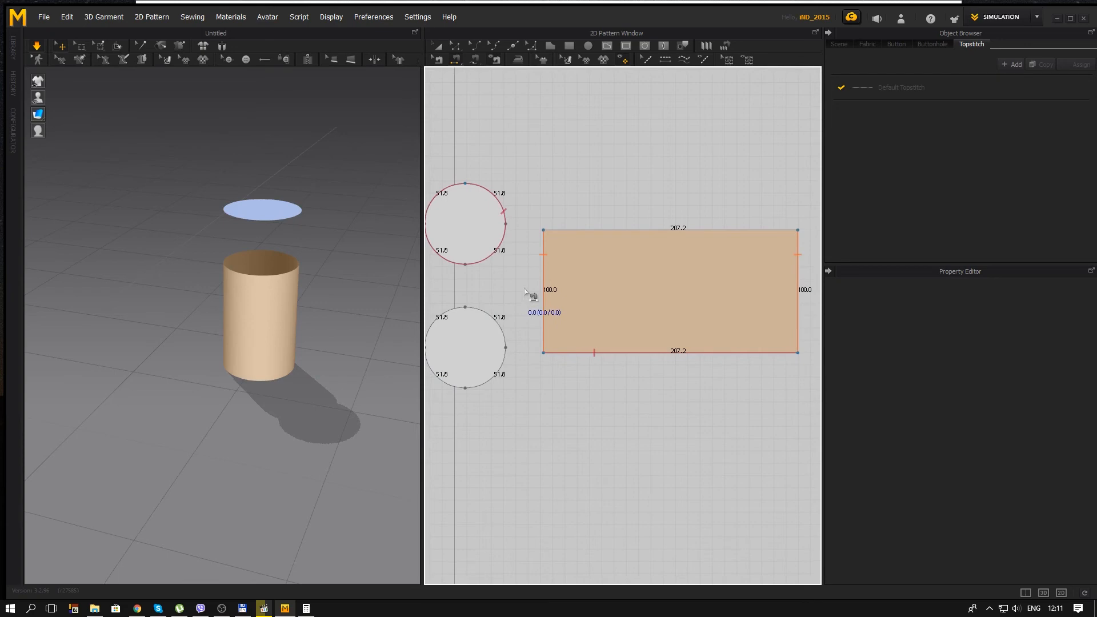
left_click(475, 61)
left_click(552, 233)
middle_click_drag(543, 316, 594, 264)
left_click(517, 257)
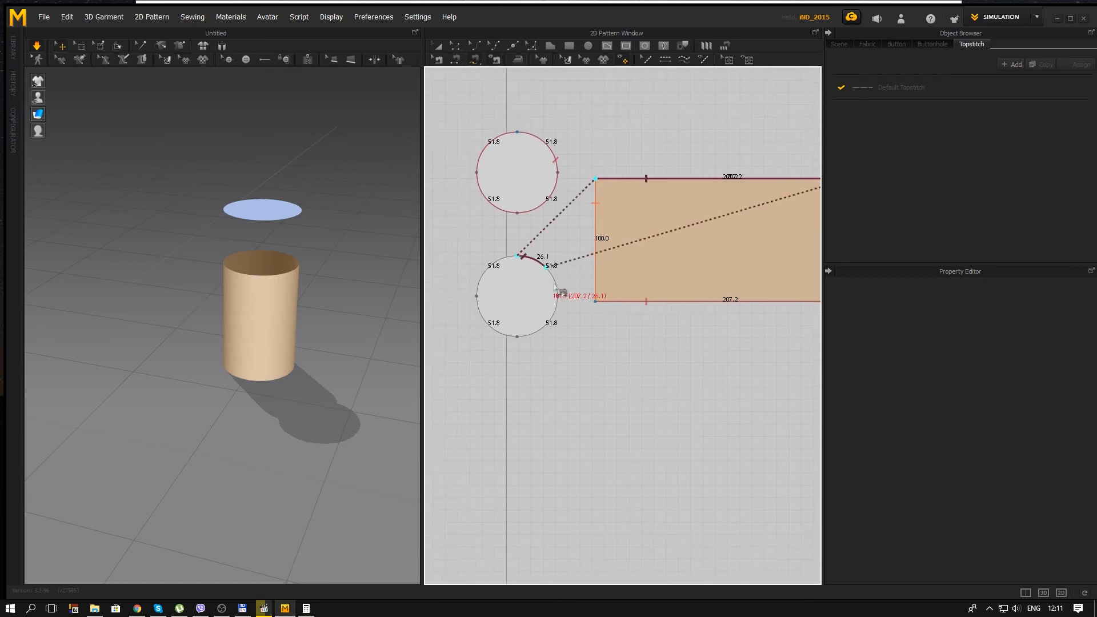
left_click(519, 258)
Step: Examine the direction of the seam lines between the tube's open rim and the upper circle in the 3D scene
right_click_drag(390, 304, 268, 286)
middle_click_drag(257, 280, 320, 300)
scroll(320, 299, "up", 2)
right_click_drag(320, 300, 230, 284)
middle_click_drag(232, 257, 265, 282)
scroll(265, 281, "up", 2)
right_click_drag(264, 282, 240, 247)
middle_click_drag(240, 247, 262, 267)
scroll(262, 267, "up", 2)
right_click_drag(261, 266, 198, 242)
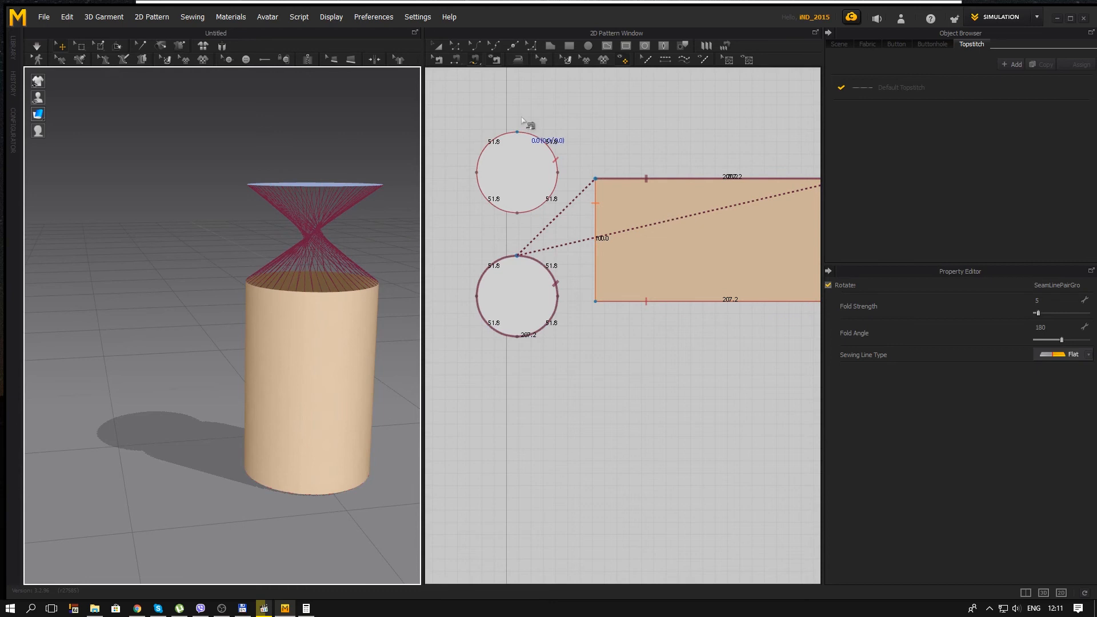
Step: Reverse the sewing direction between the rectangle's upper edge and the 3D scene's upper circle
left_click(487, 166)
left_click(438, 60)
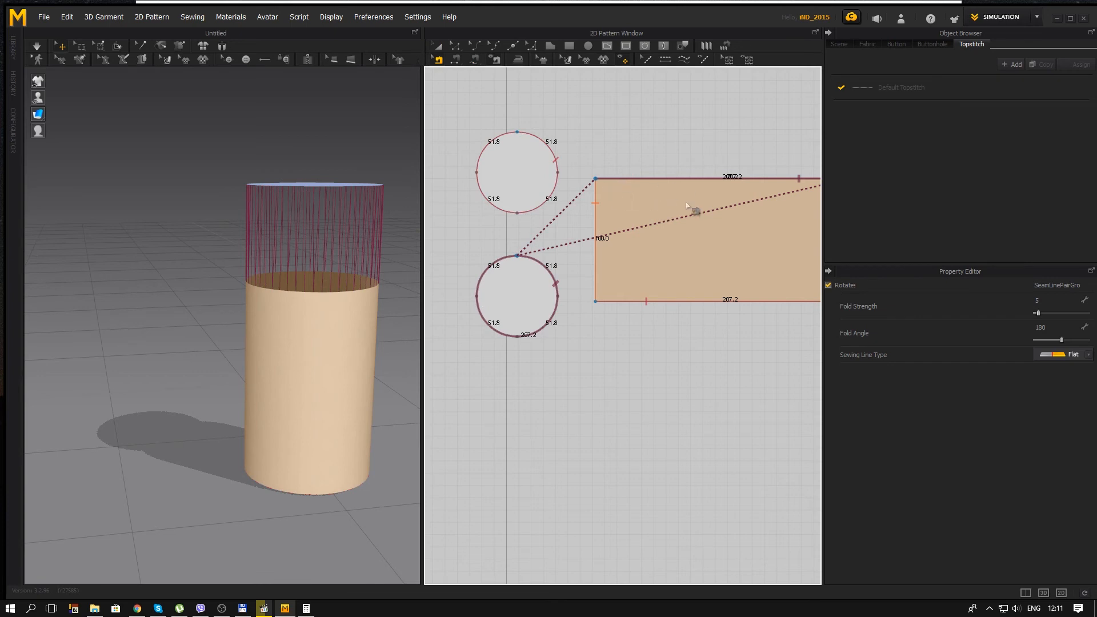
right_click(524, 259)
mouse_move(568, 266)
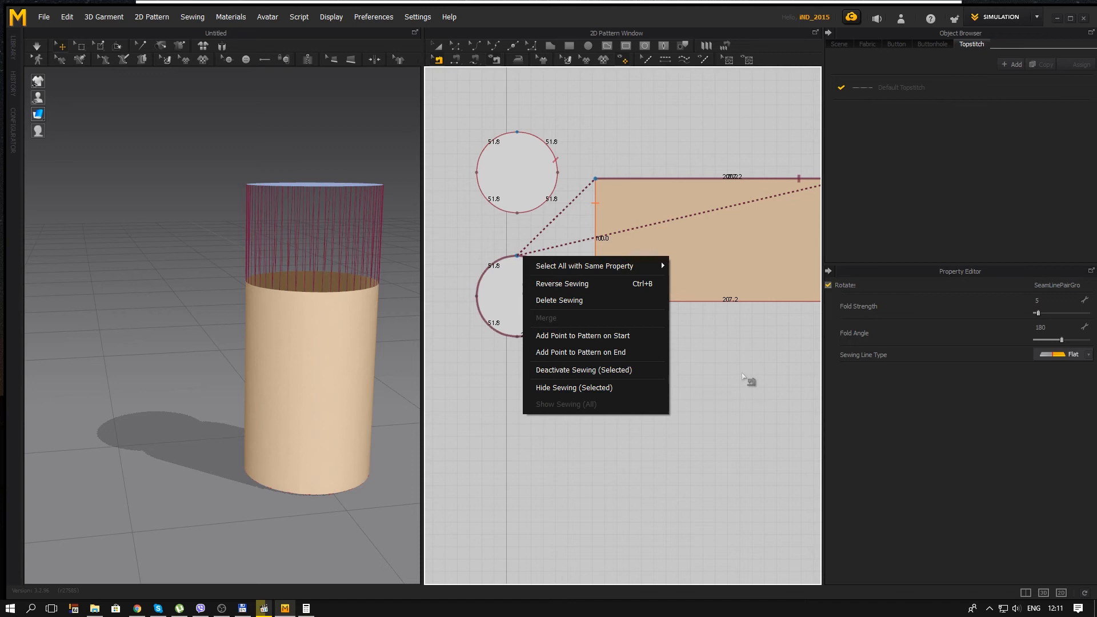
left_click(720, 374)
Step: Run the simulation to join the tube's open rim to the upper circle, and stop it
key("space")
right_click_drag(313, 366, 207, 377)
scroll(246, 350, "down", 3)
middle_click_drag(378, 327, 303, 252)
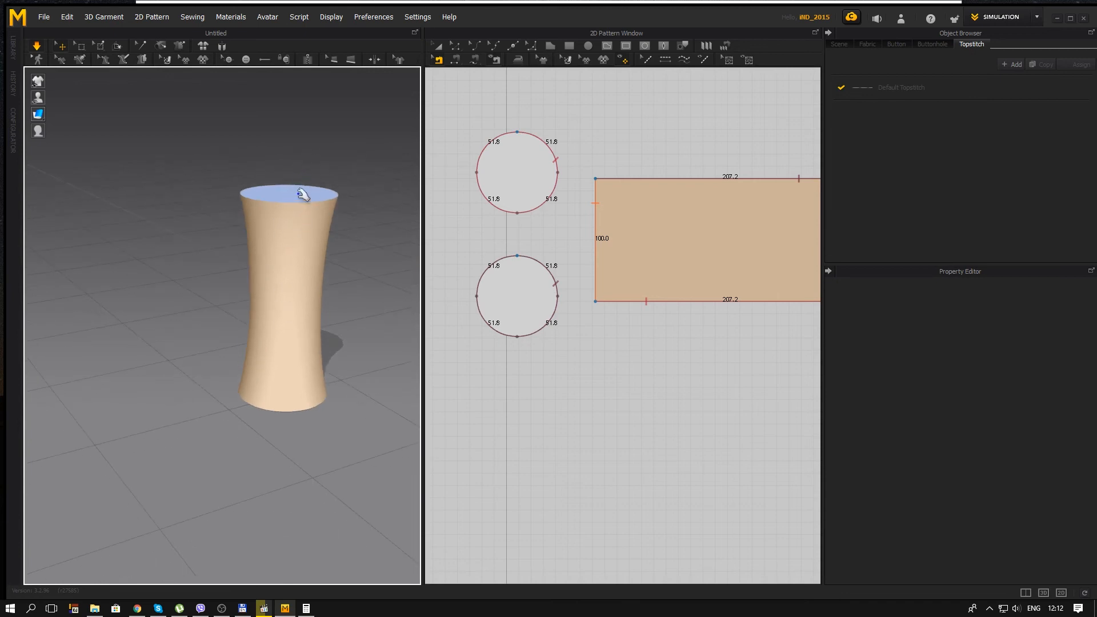
scroll(299, 270, "down", 2)
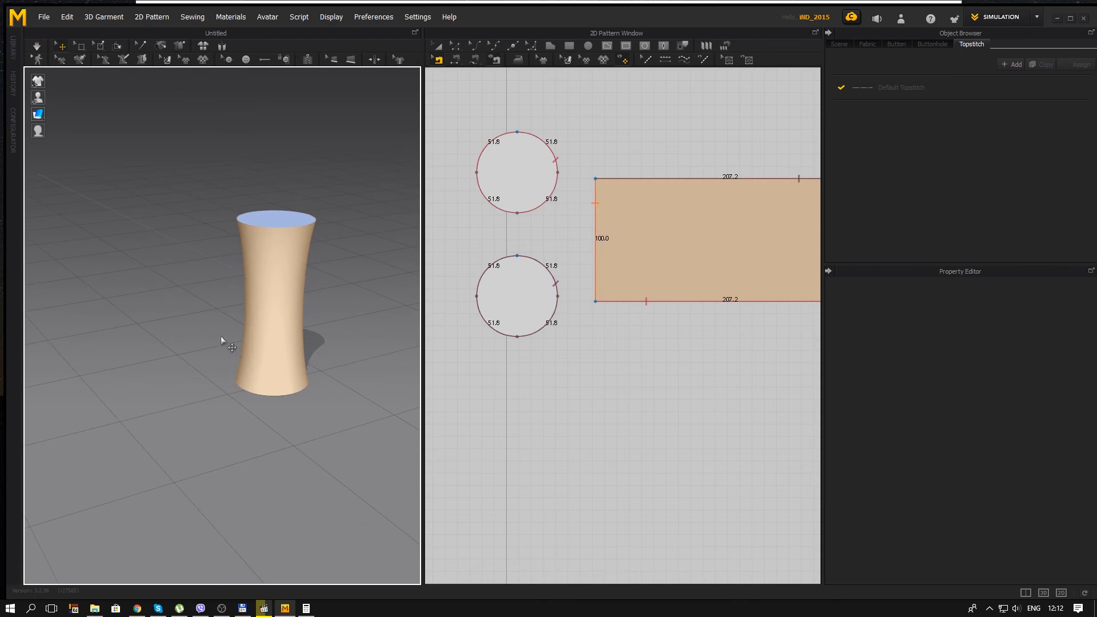
right_click_drag(222, 341, 290, 350)
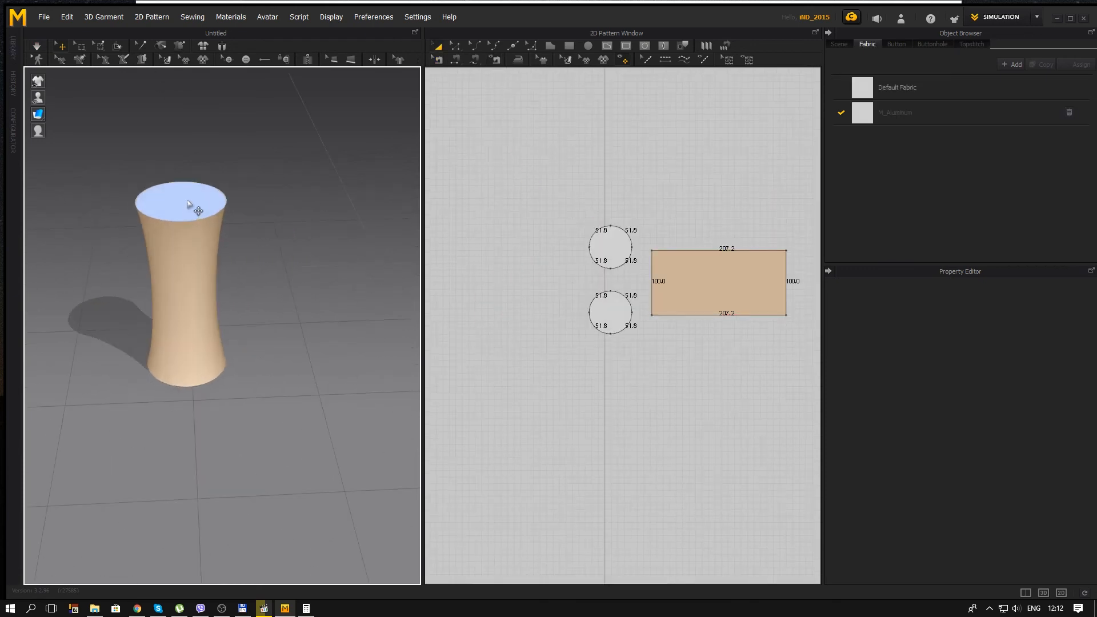
Step: Activate the pattern of the 3D scene's upper circle
left_click(188, 204)
scroll(602, 308, "up", 5)
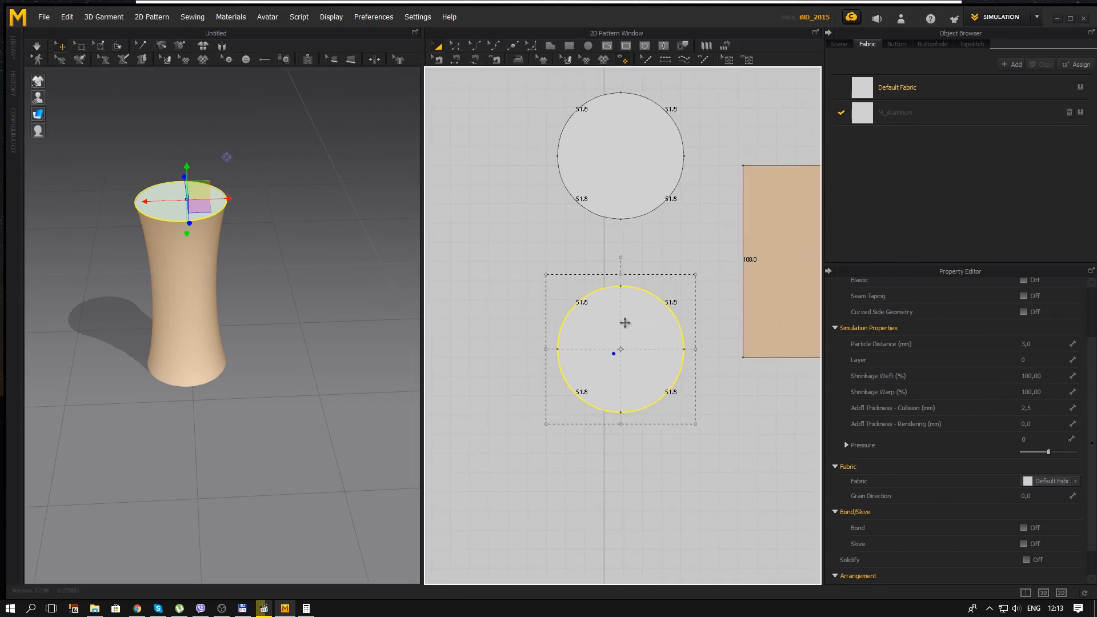
right_click(638, 325)
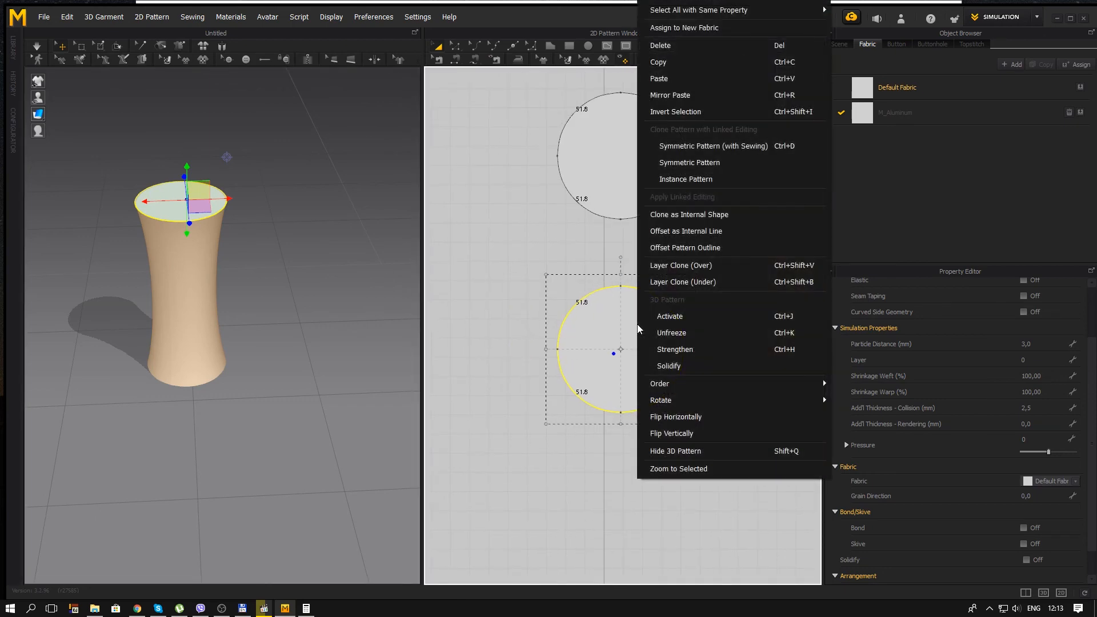
left_click(712, 321)
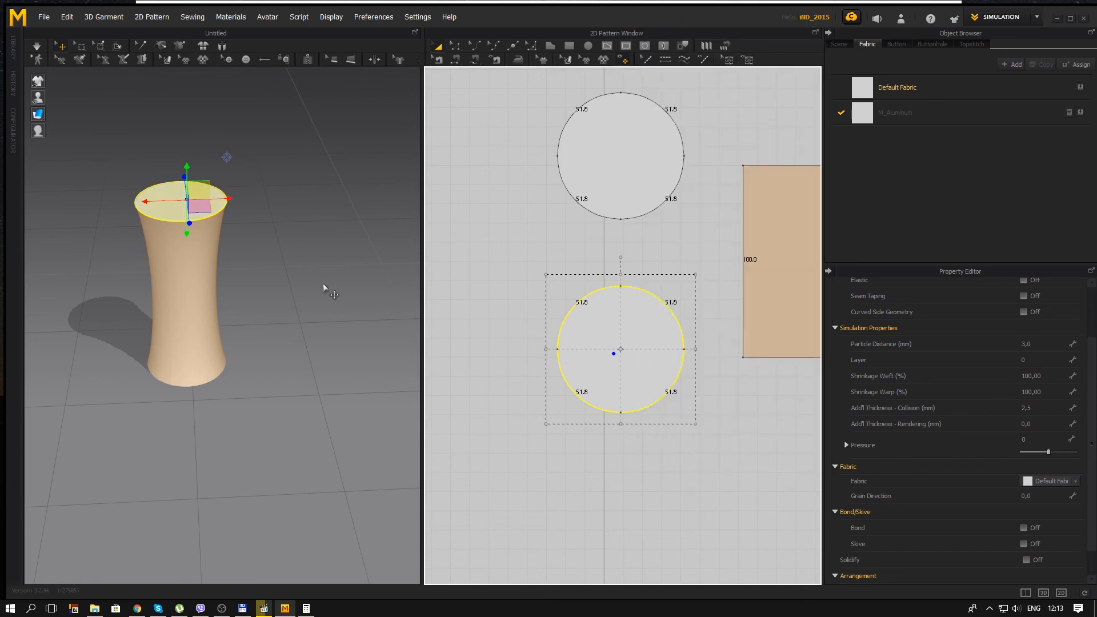
Step: Pin the entire mesh of the 3D scene's upper circle using a box mesh selection
left_click(100, 47)
left_click_drag(502, 265, 714, 452)
right_click_drag(284, 340, 295, 296)
Step: Run the simulation and move the pinned upper circle down to crumple the tube
key("space")
scroll(265, 267, "up", 4)
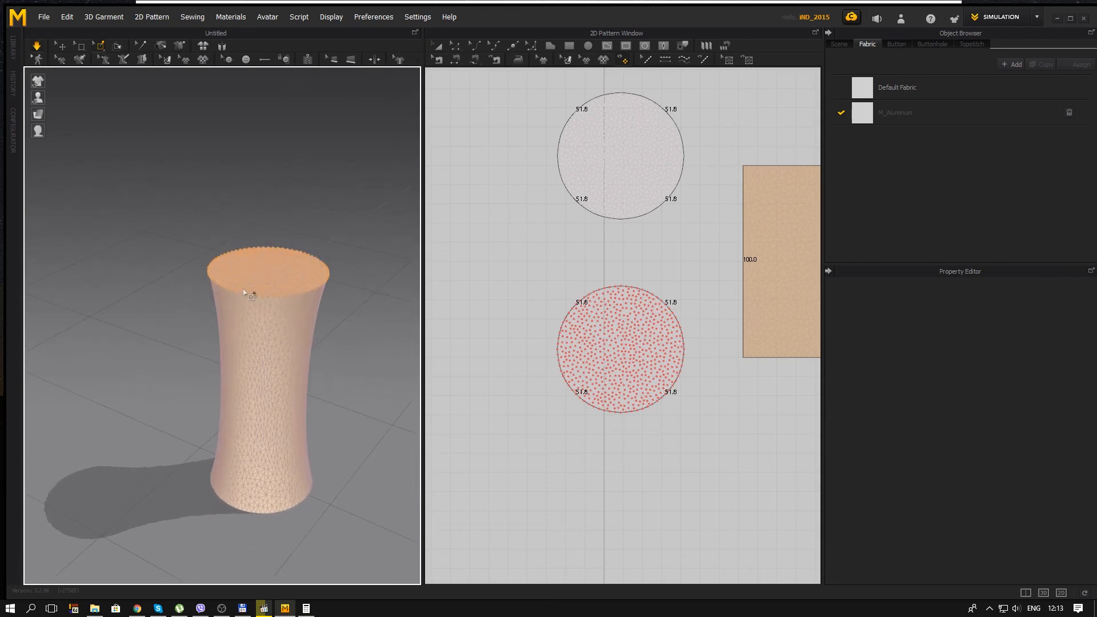
left_click(277, 266)
right_click_drag(218, 290, 275, 262)
left_click_drag(299, 246, 293, 327)
left_click(61, 49)
right_click_drag(183, 255, 307, 277)
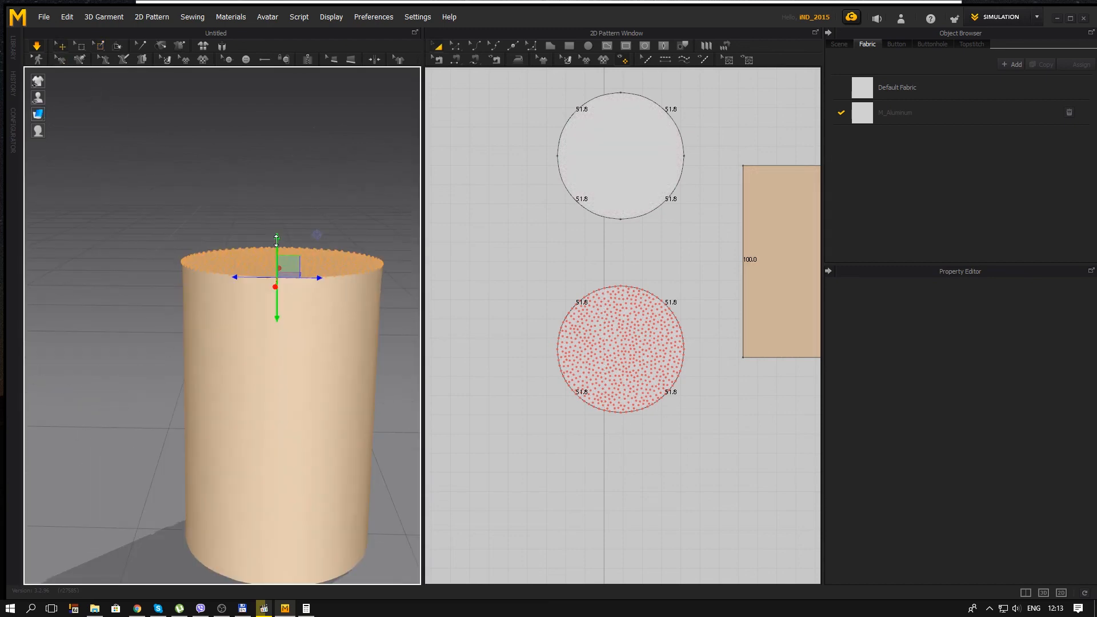
left_click_drag(275, 243, 269, 323)
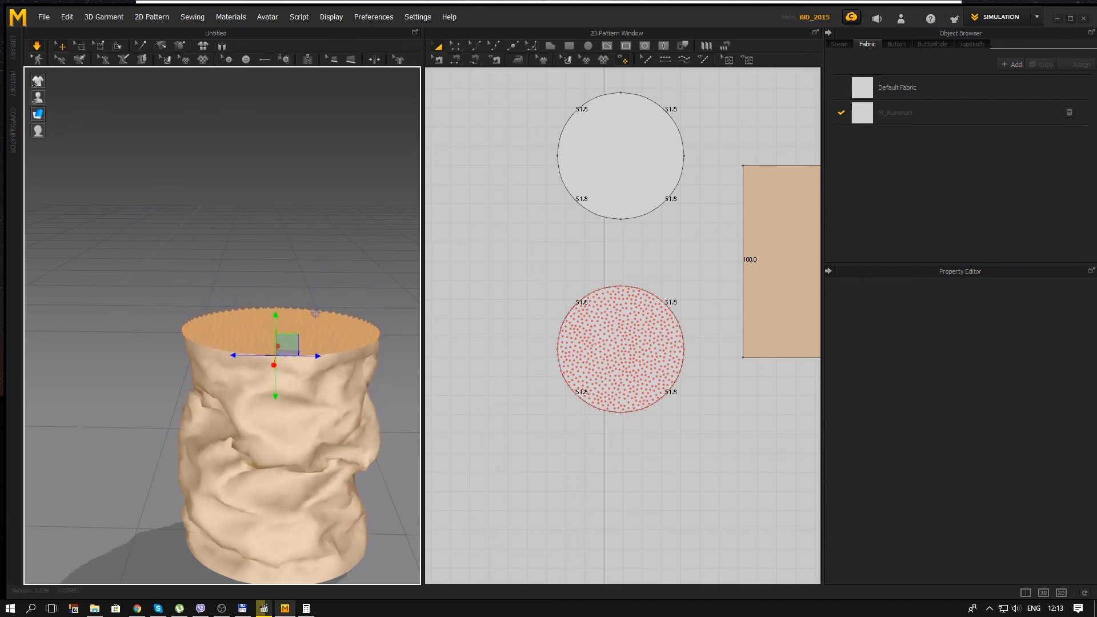
Step: Rotate the pinned upper circle slightly and lower it further to crush the tube more
scroll(270, 323, "down", 2)
middle_click_drag(292, 309, 264, 220)
right_click_drag(265, 221, 198, 255)
middle_click_drag(243, 279, 340, 317)
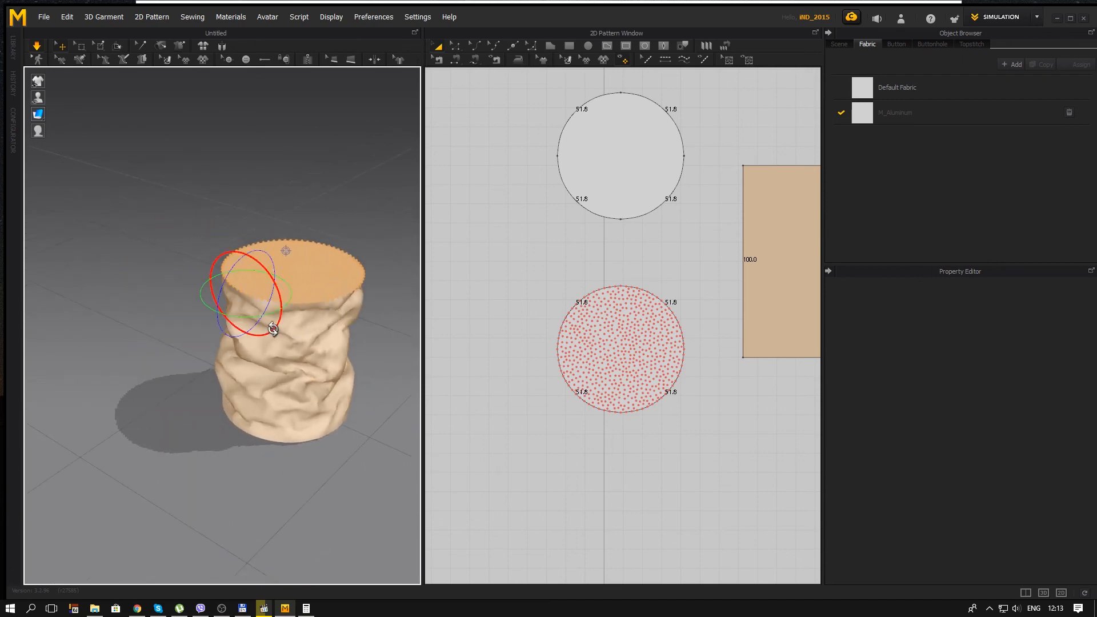
left_click_drag(266, 317, 246, 318)
right_click_drag(246, 318, 326, 347)
right_click_drag(327, 387, 245, 215)
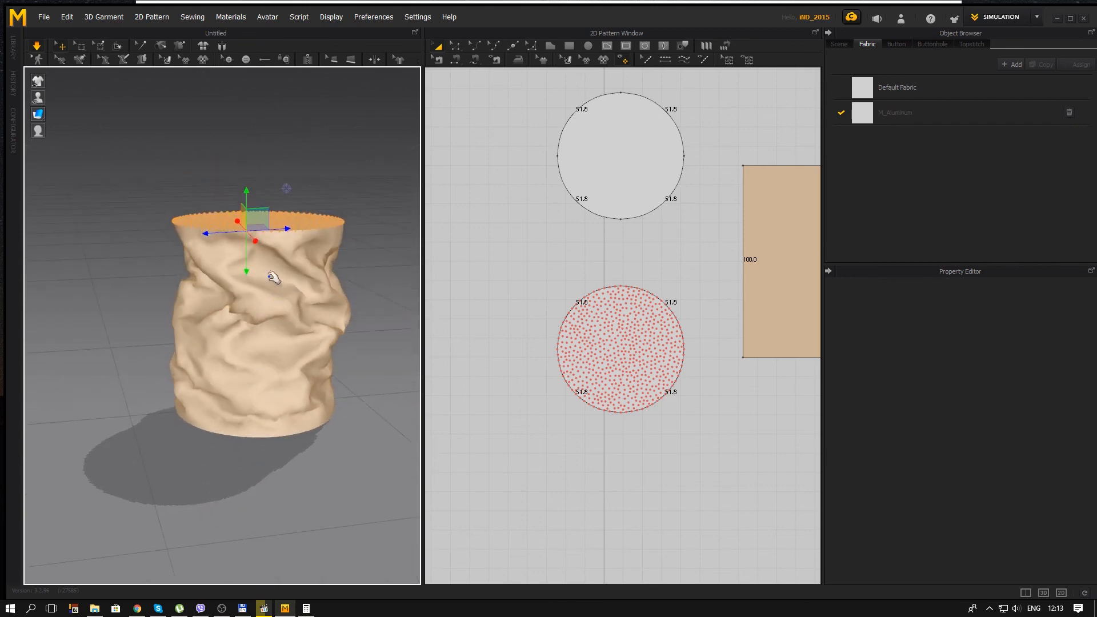
left_click_drag(248, 193, 241, 267)
left_click(318, 231)
right_click_drag(318, 231, 271, 260)
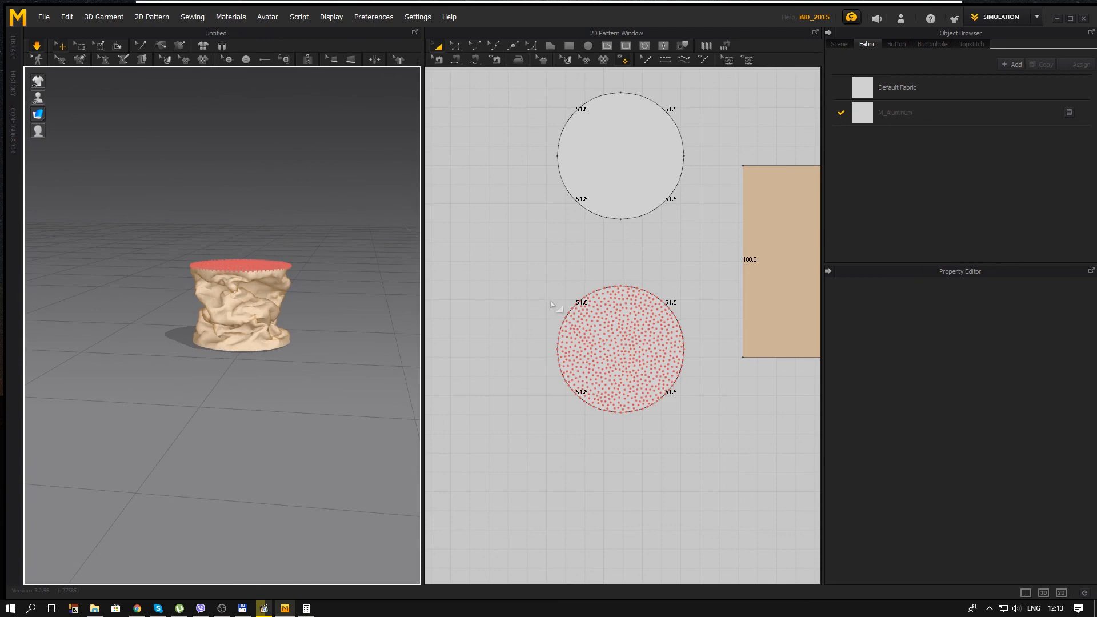
Step: Set the rectangle's particle distance to 2 mm, accepting the slower simulation
middle_click_drag(542, 271, 380, 269)
left_click(732, 259)
scroll(745, 254, "down", 3)
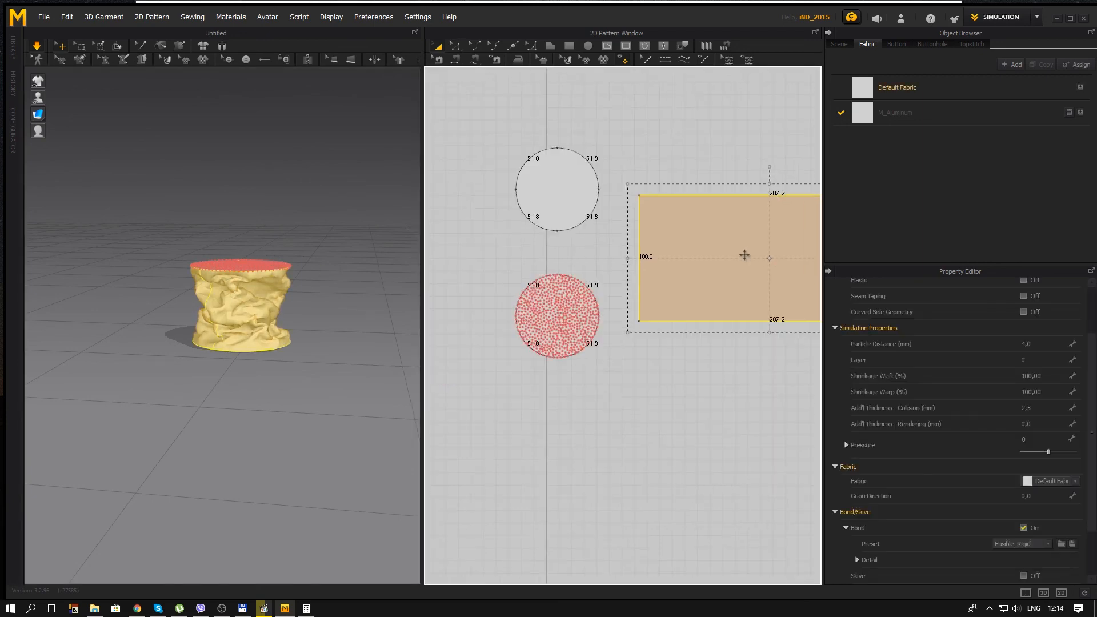
middle_click_drag(745, 255, 670, 267)
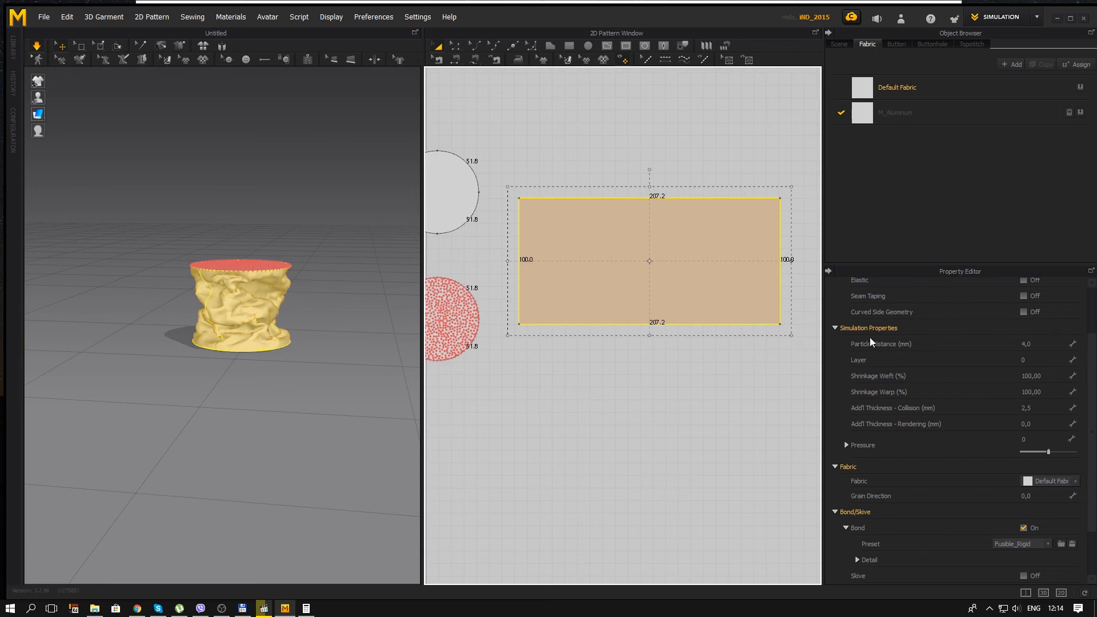
left_click(1033, 345)
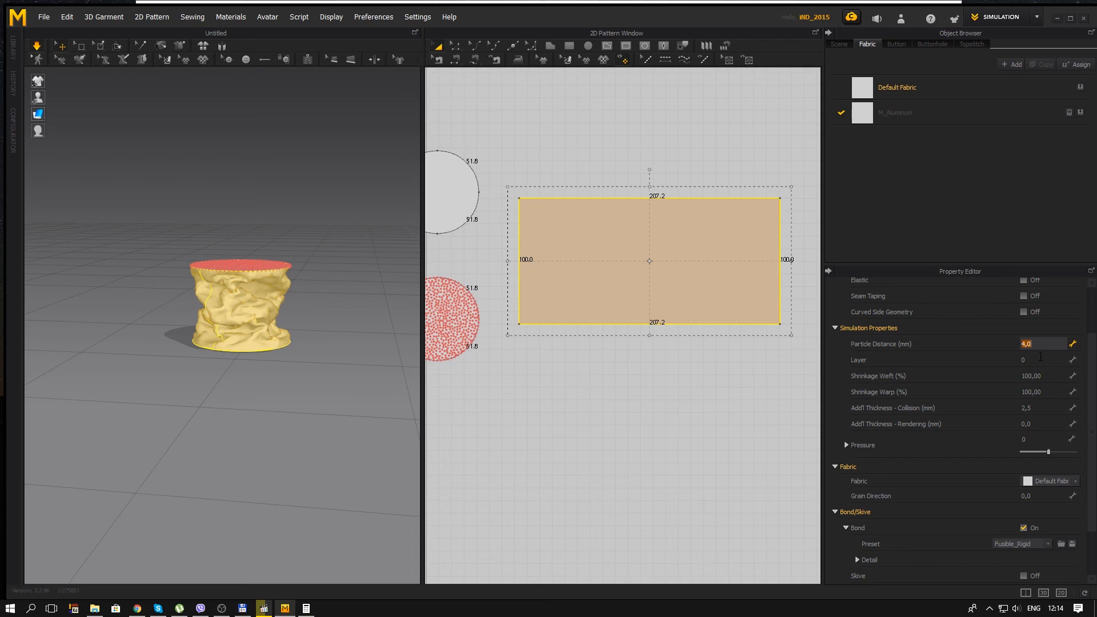
key("Return")
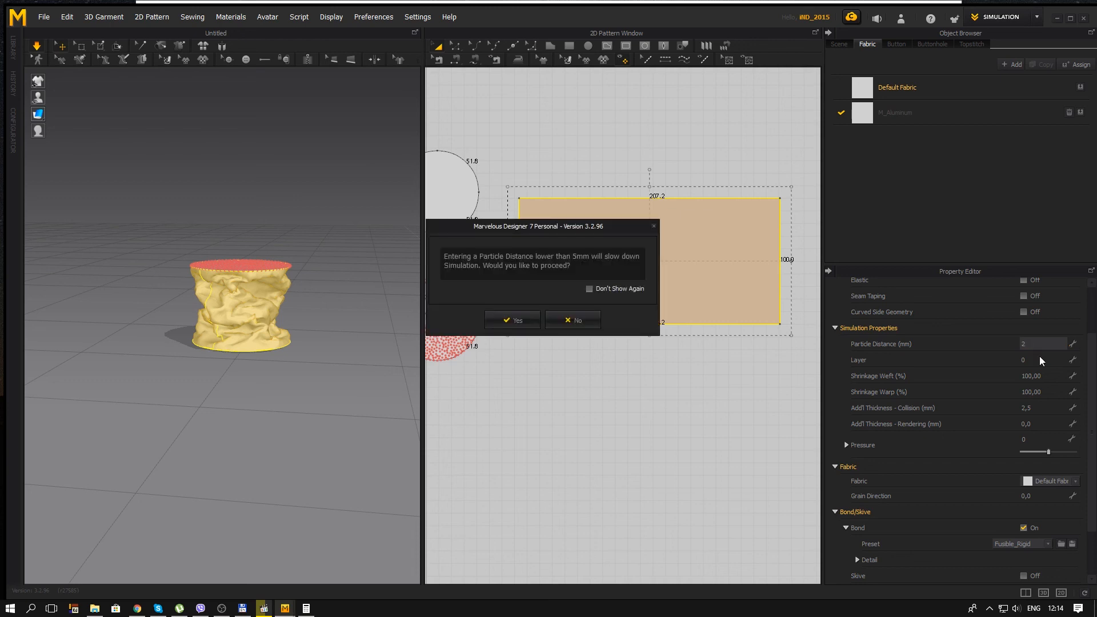
left_click(525, 321)
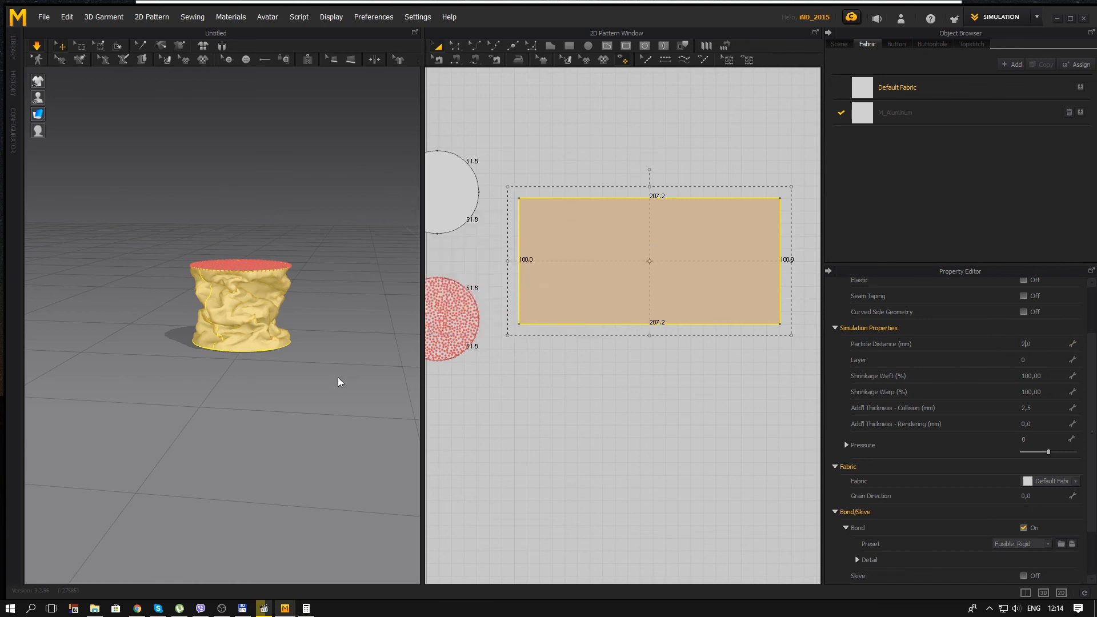
Step: Examine the crushed tube's wrinkles from several angles in the 3D scene
left_click(313, 391)
scroll(246, 392, "up", 6)
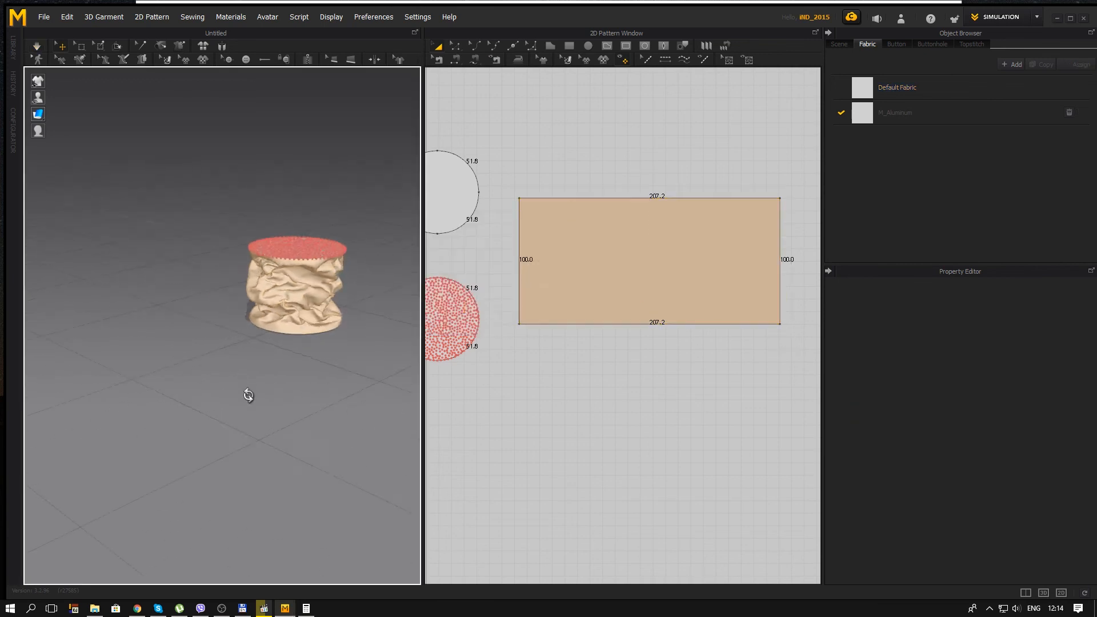
right_click_drag(154, 367, 191, 348)
middle_click_drag(191, 348, 236, 371)
right_click_drag(236, 372, 201, 316)
right_click_drag(237, 326, 312, 324)
middle_click_drag(311, 325, 327, 327)
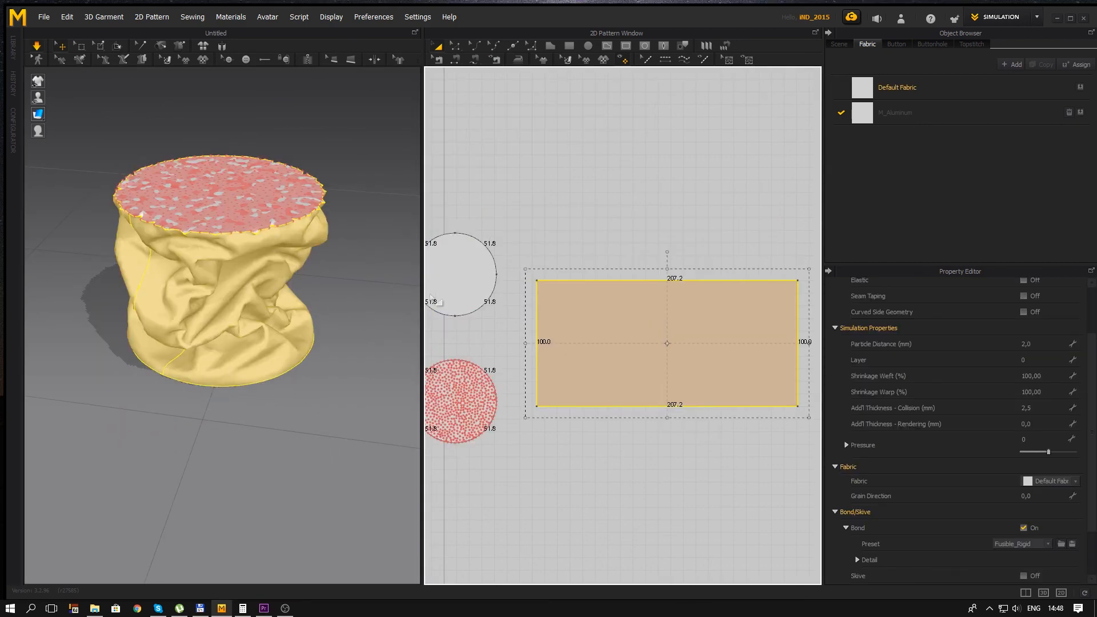